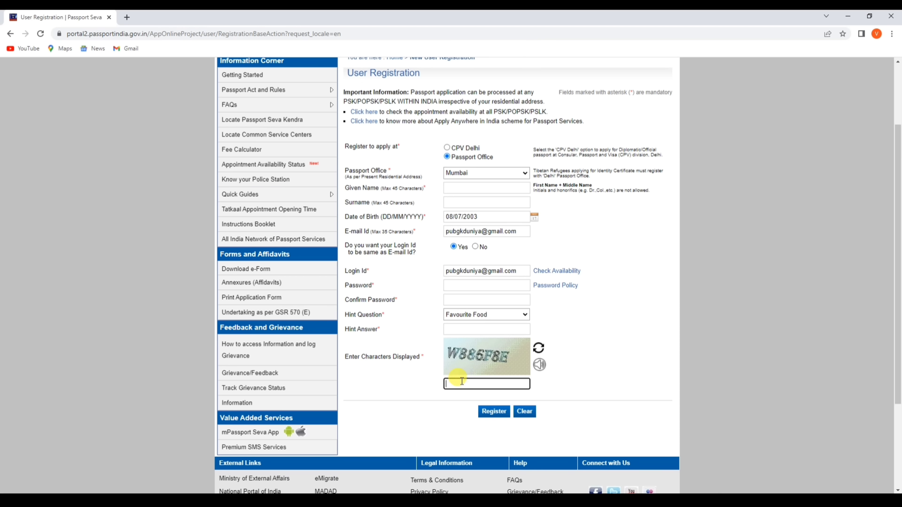
Submit the new user registration and read the thank-you and account activation messages
click(492, 412)
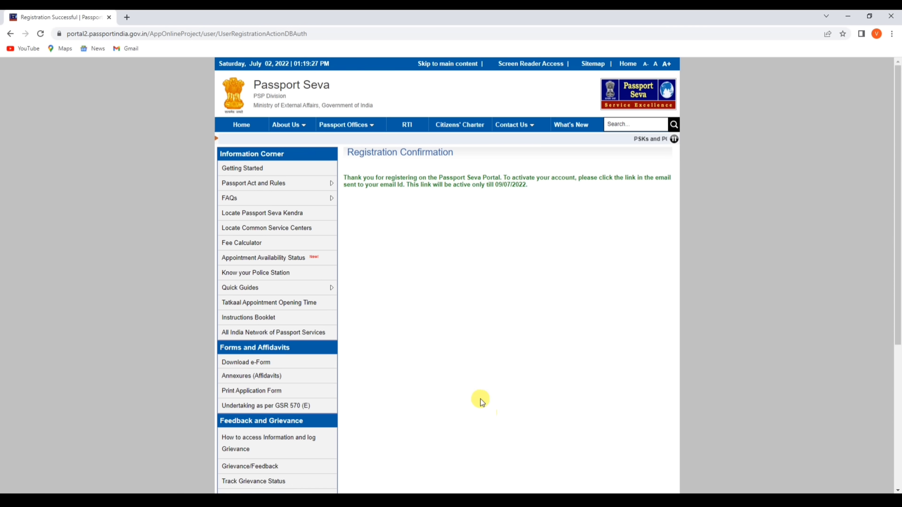
drag(342, 176, 539, 193)
click(546, 186)
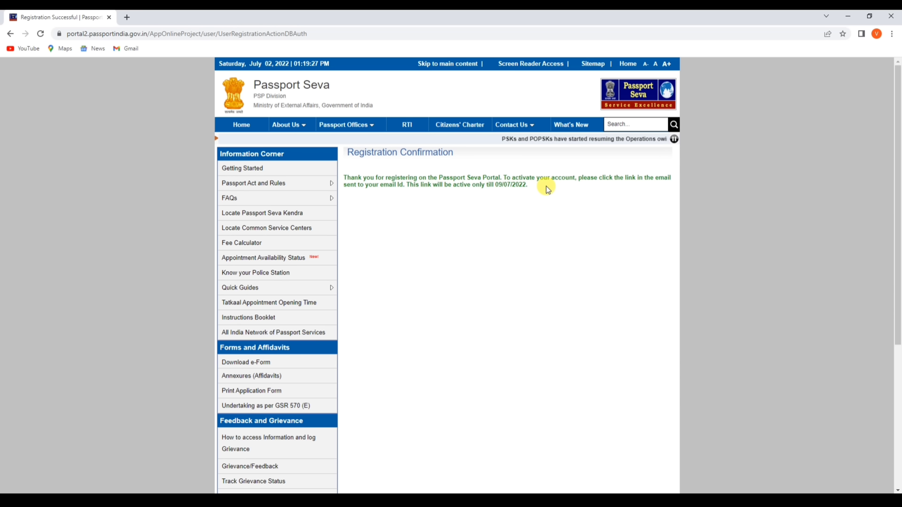
drag(581, 178, 670, 189)
click(563, 190)
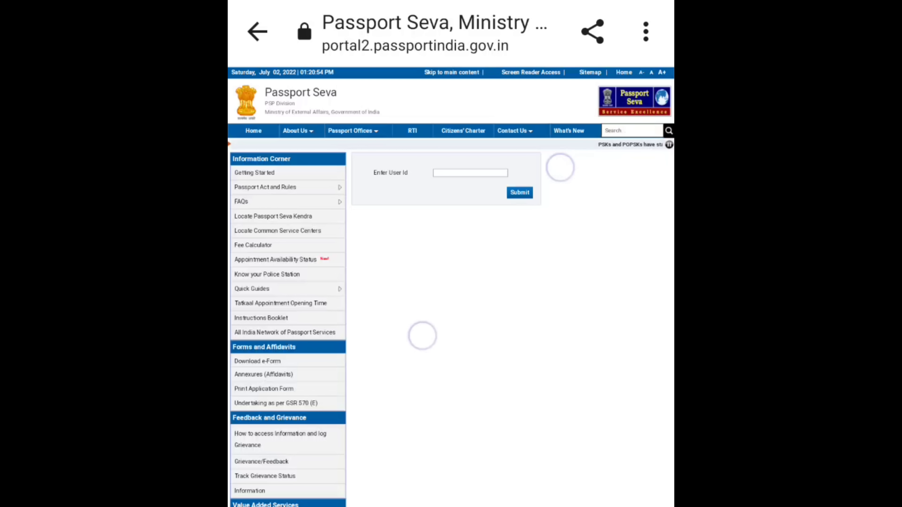
Enter the User Id on the phone's activation page and submit it
drag(420, 334, 478, 476)
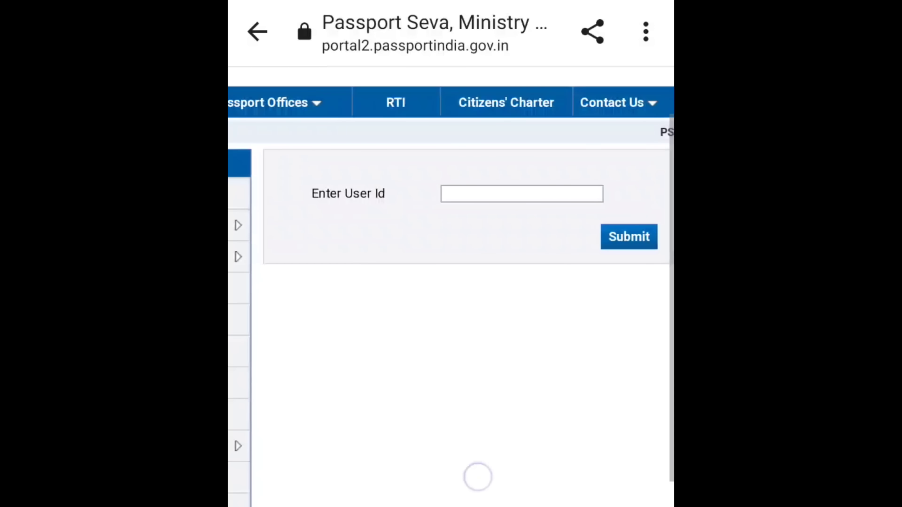
scroll(599, 153, up, 2)
drag(599, 153, 582, 155)
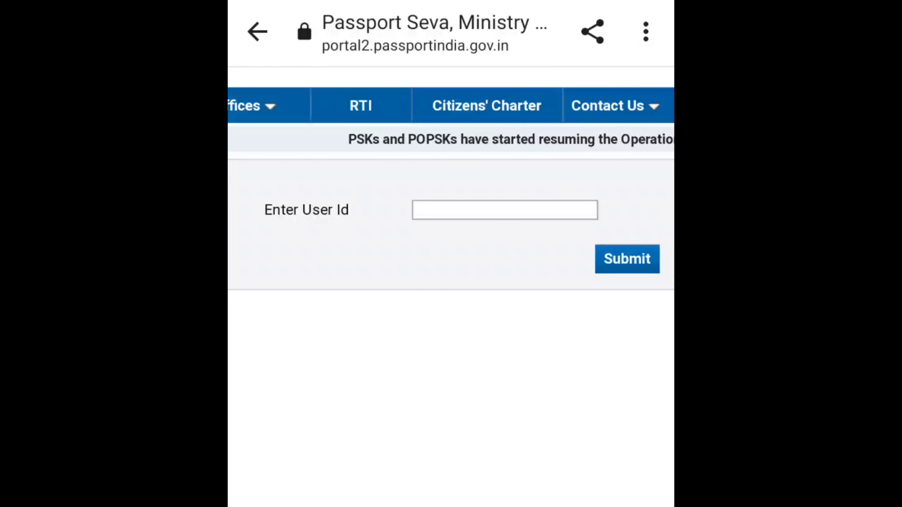
click(505, 209)
click(627, 259)
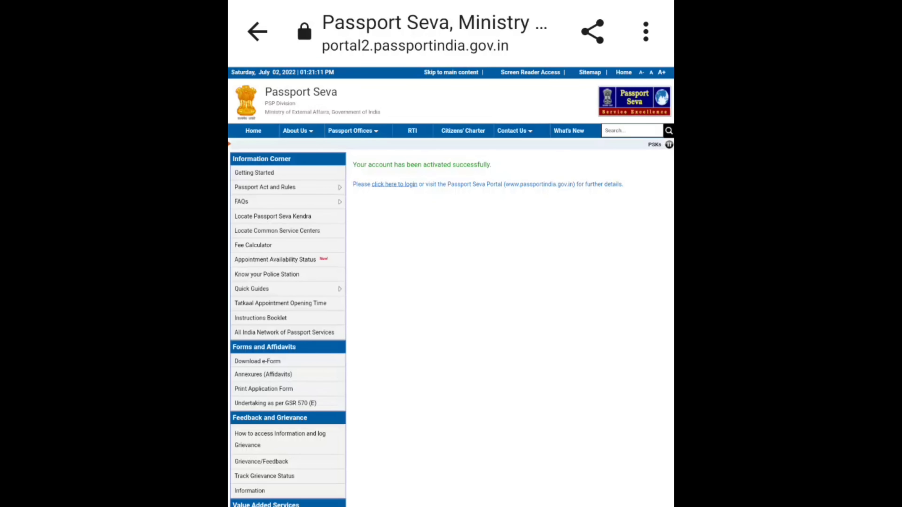
drag(539, 159, 538, 159)
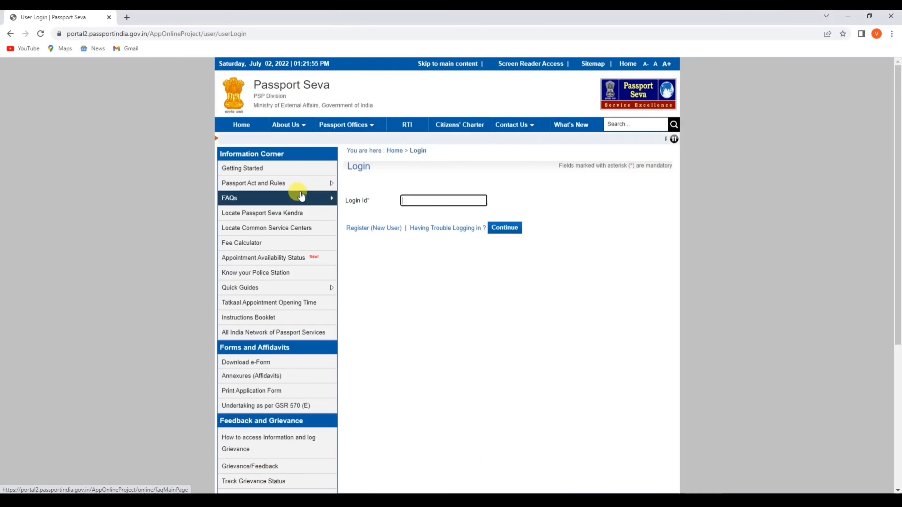
Log in with the Login Id, the account password and the captcha characters
drag(368, 202, 349, 202)
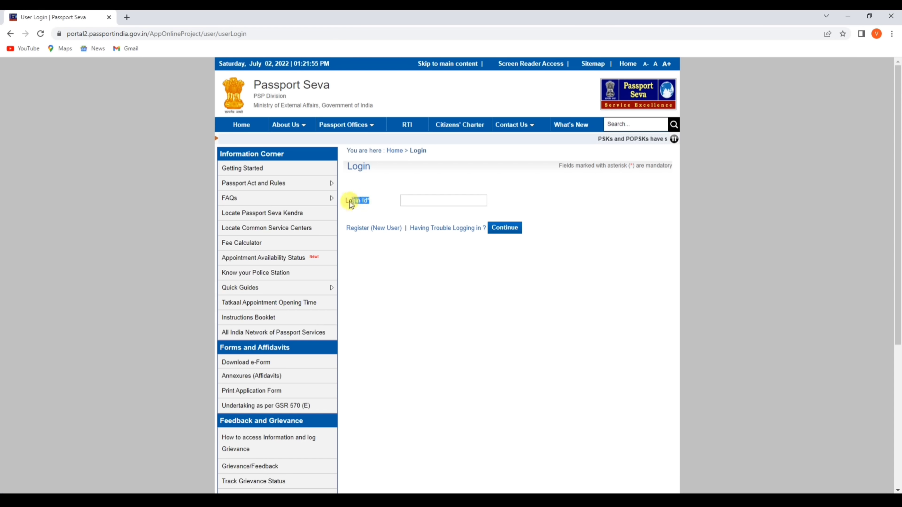
click(420, 200)
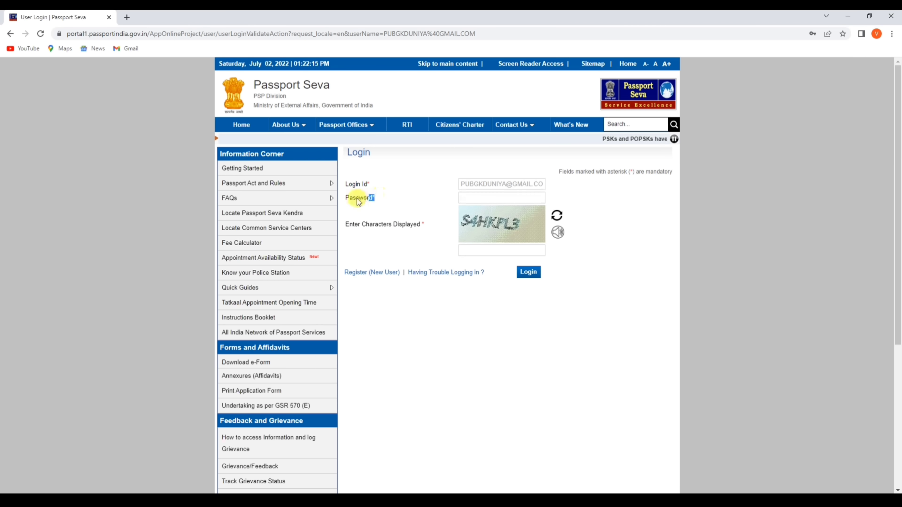
drag(356, 199, 429, 191)
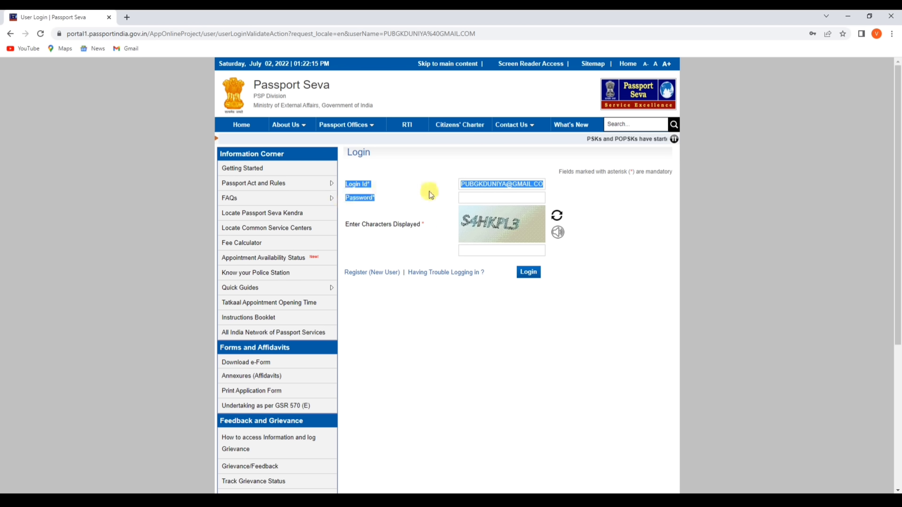
click(465, 196)
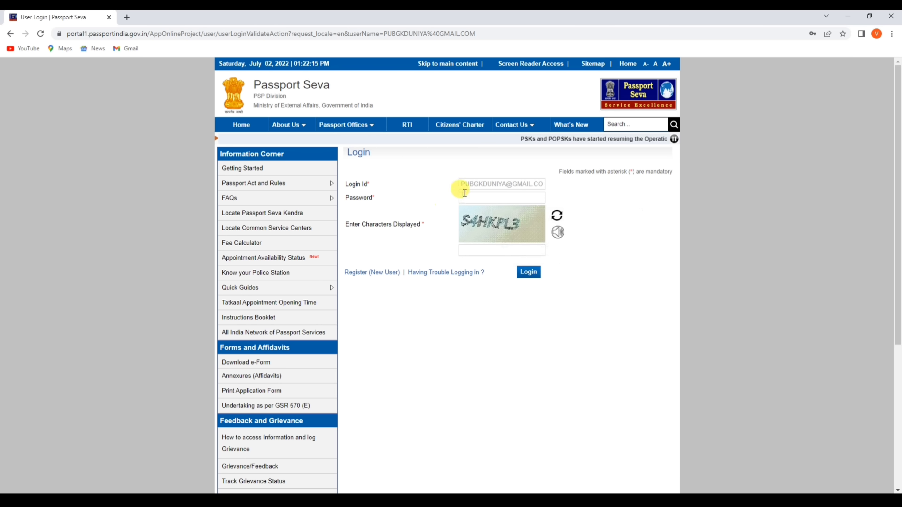
click(471, 250)
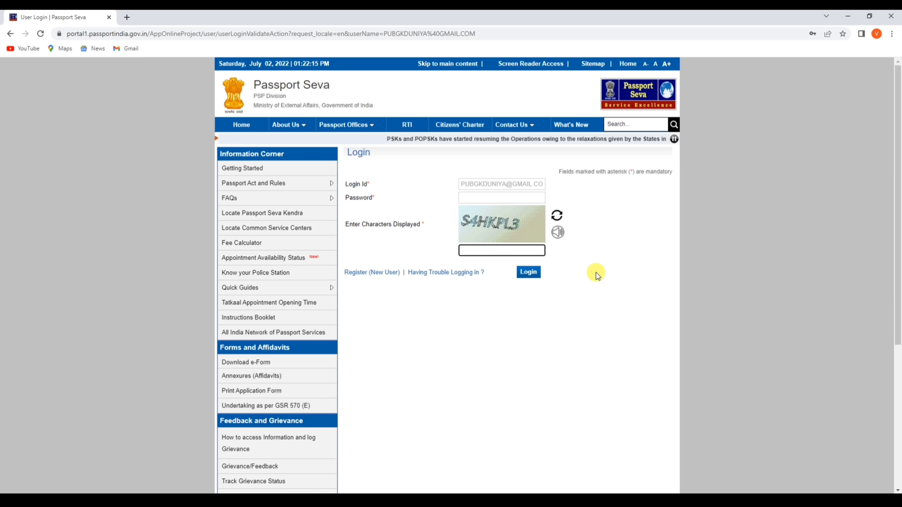
text(S4HKPL3)
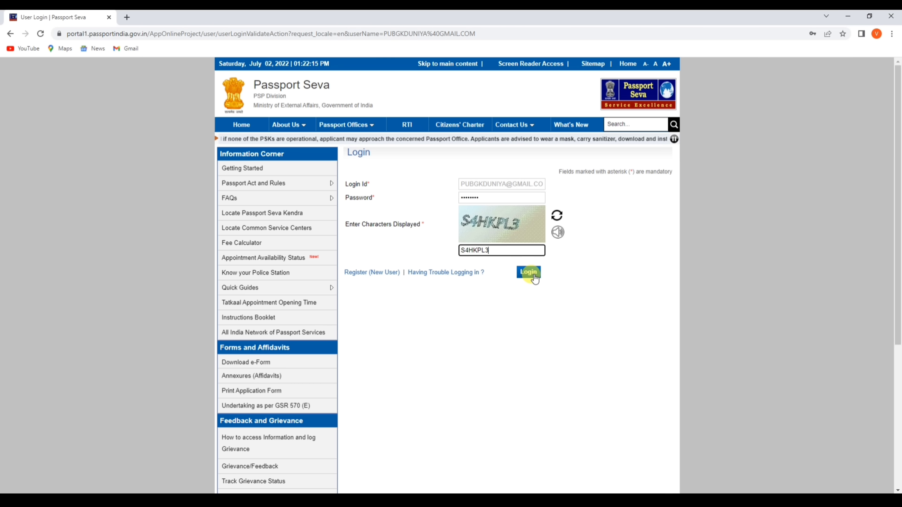
click(533, 275)
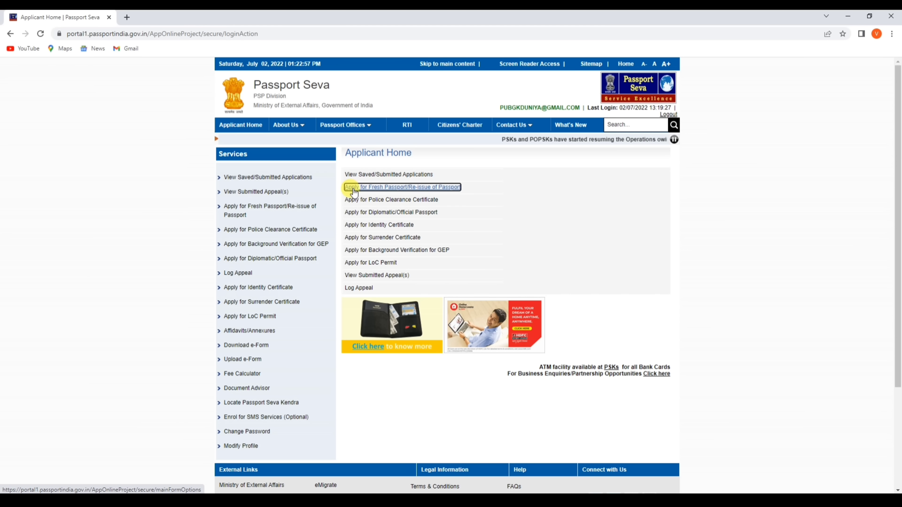
Choose Apply for Fresh Passport/Re-issue of Passport, then fill the form online via Alternative 1
click(444, 191)
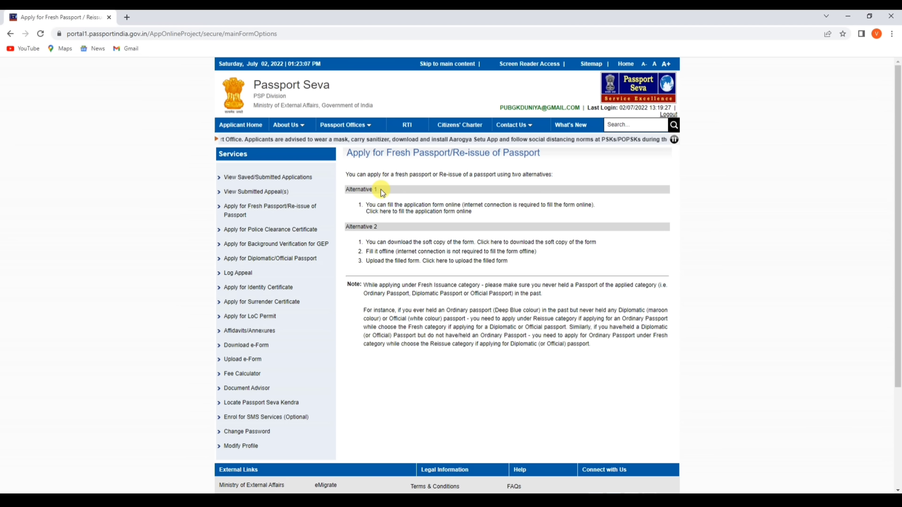
drag(381, 189, 345, 192)
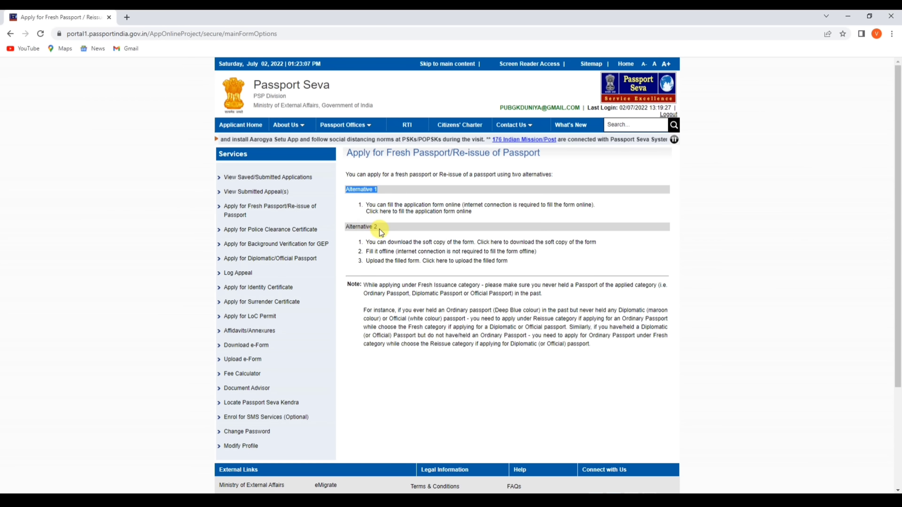
drag(379, 228, 350, 228)
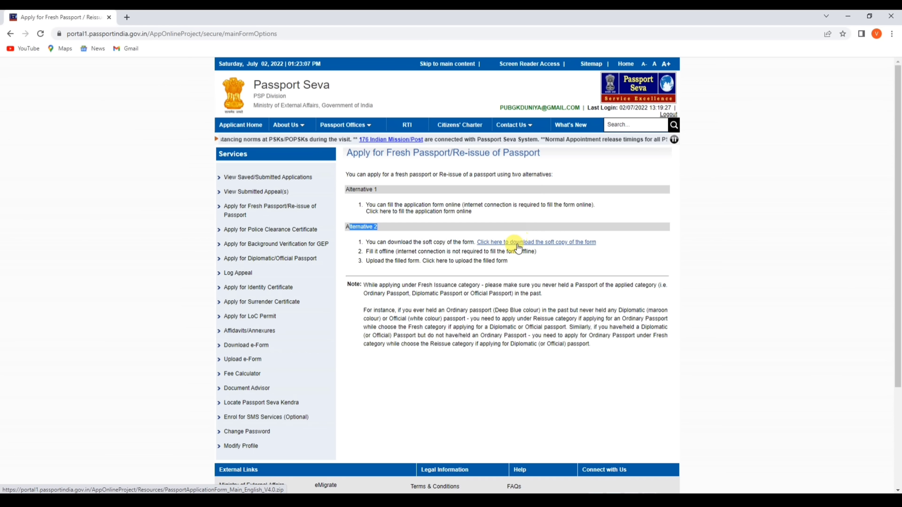
click(528, 262)
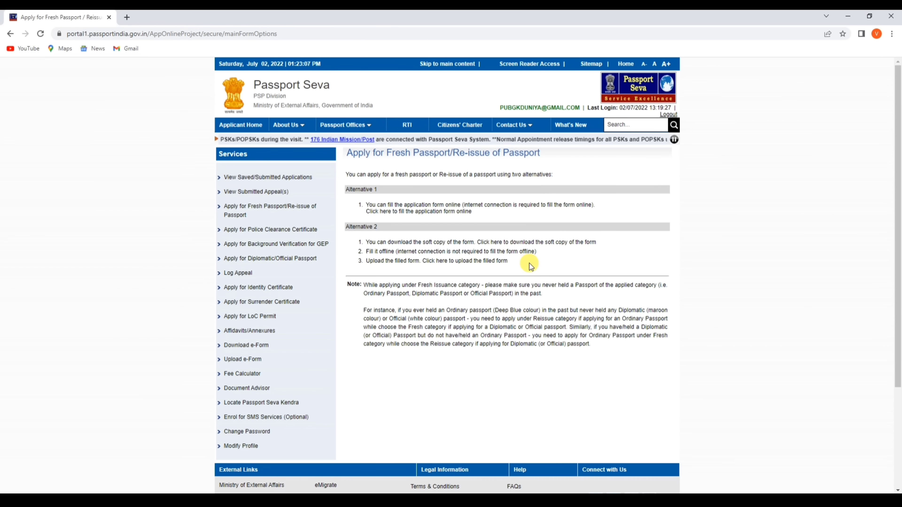
click(430, 212)
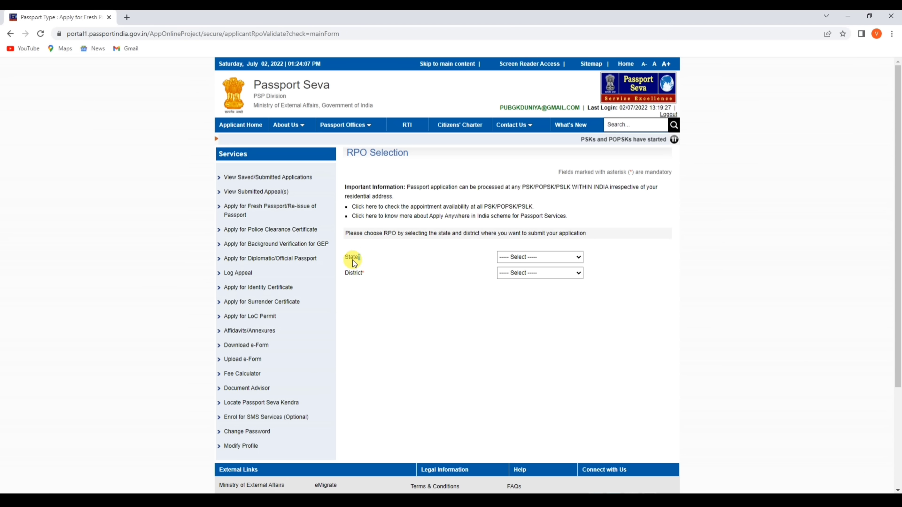
Select Maharashtra as the state and Thane City as the district, then continue
drag(359, 262, 342, 261)
click(387, 280)
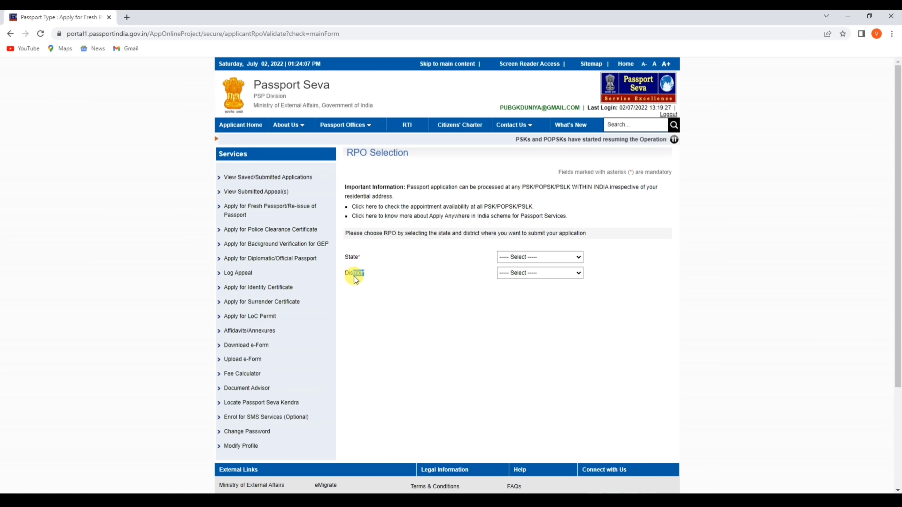
click(527, 259)
scroll(521, 355, down, 5)
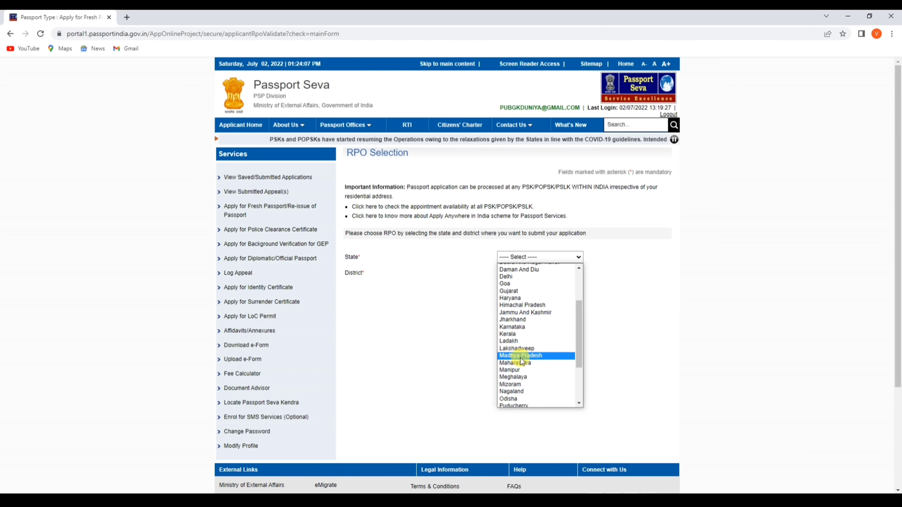
click(522, 361)
click(536, 274)
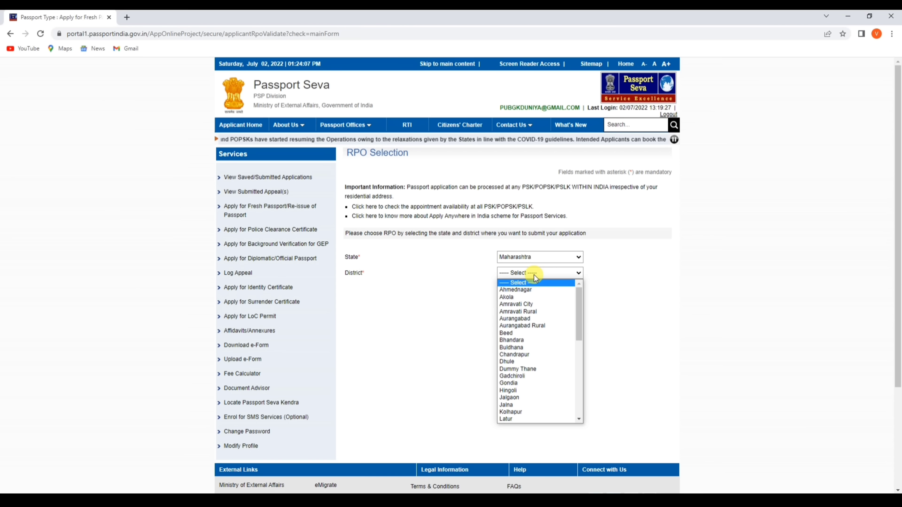
scroll(513, 328, down, 3)
scroll(513, 329, down, 3)
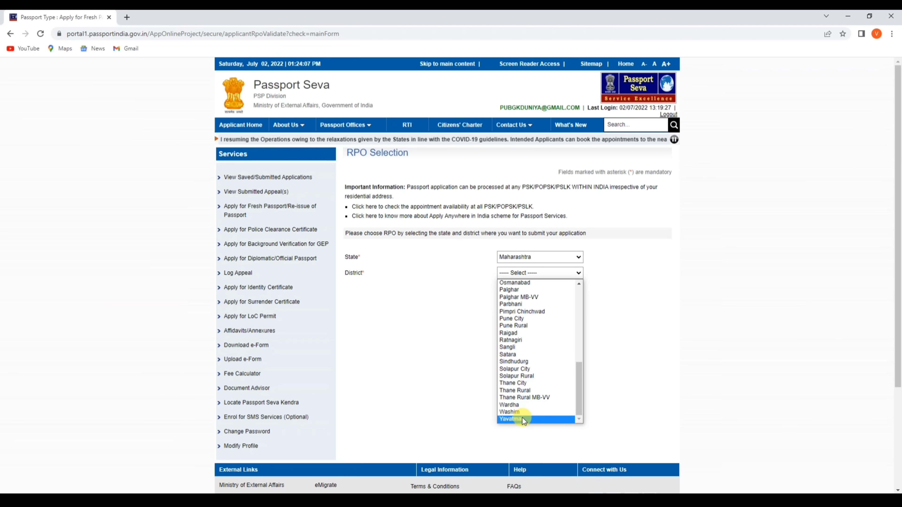
click(526, 391)
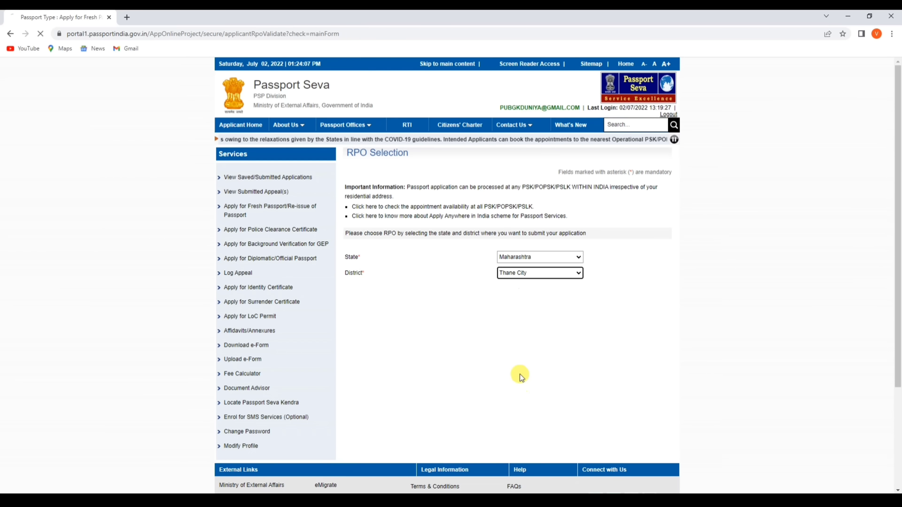
click(528, 294)
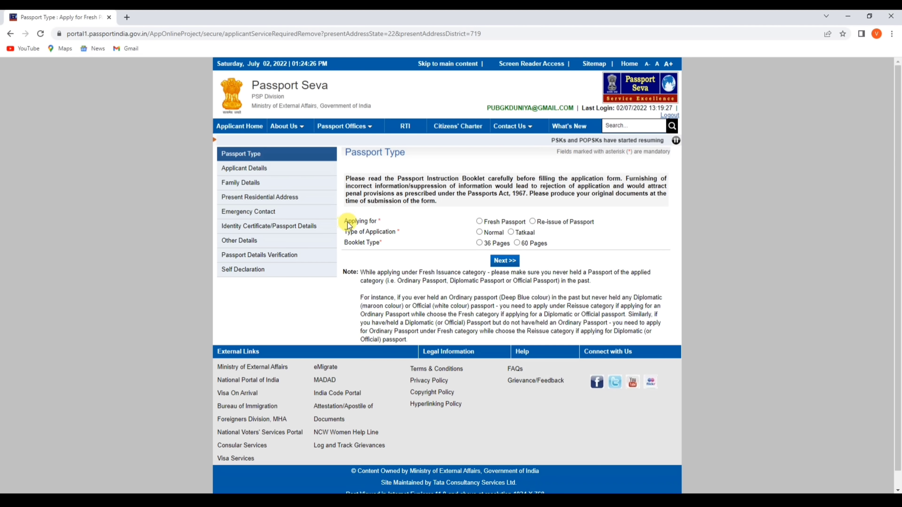
Apply for a Fresh Passport with Normal application type and a 36-page booklet
drag(348, 222, 400, 222)
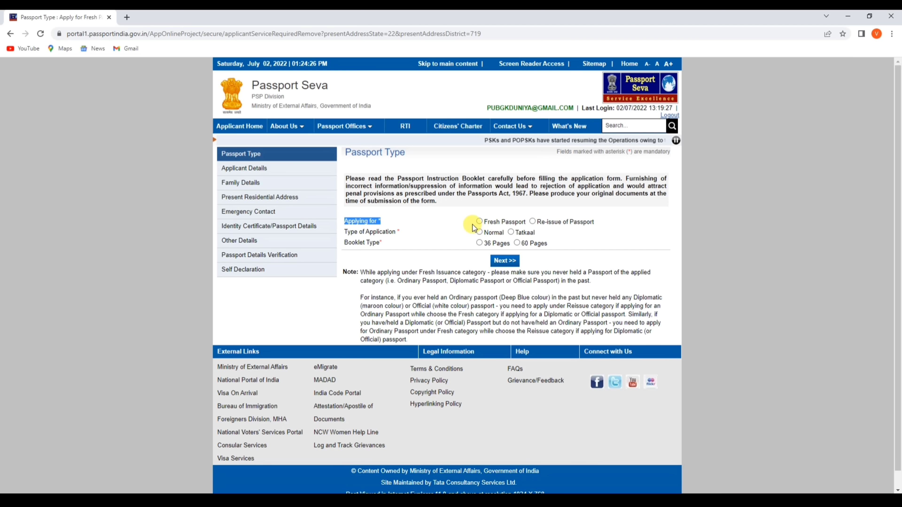
click(478, 222)
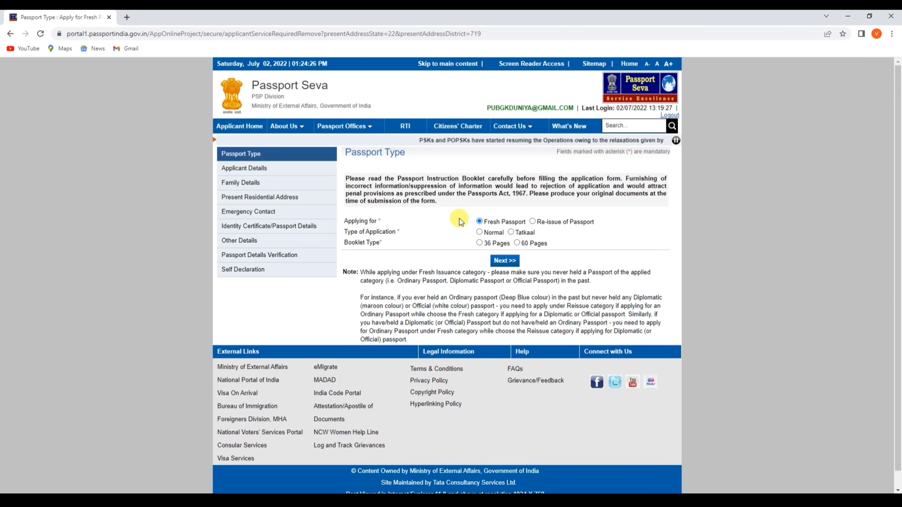
click(479, 232)
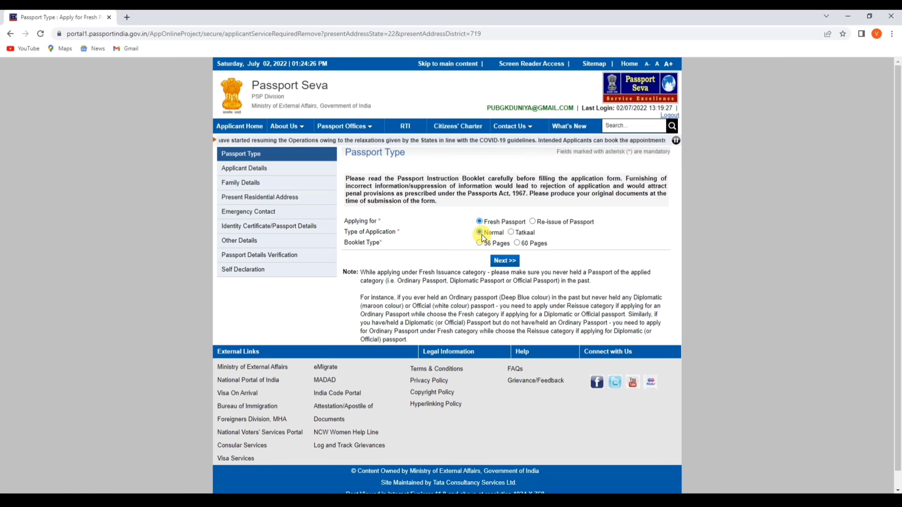
click(511, 232)
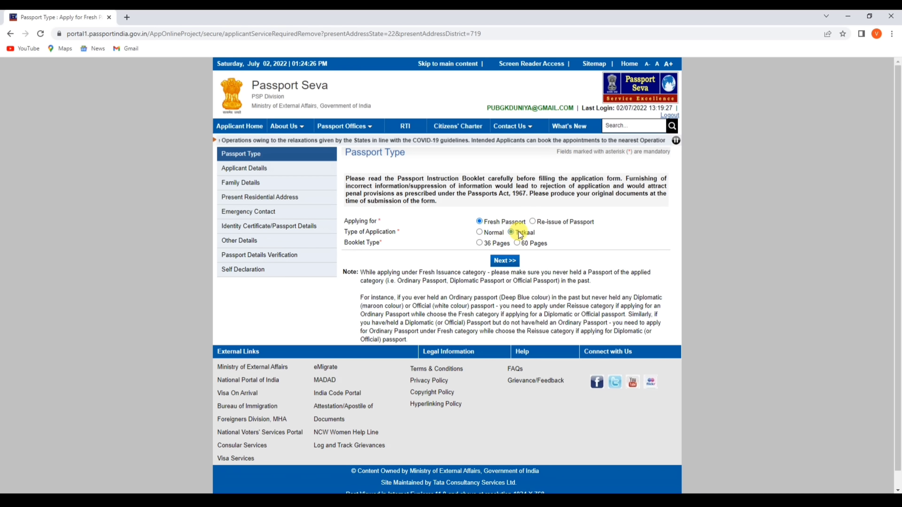
click(479, 233)
drag(386, 242, 355, 244)
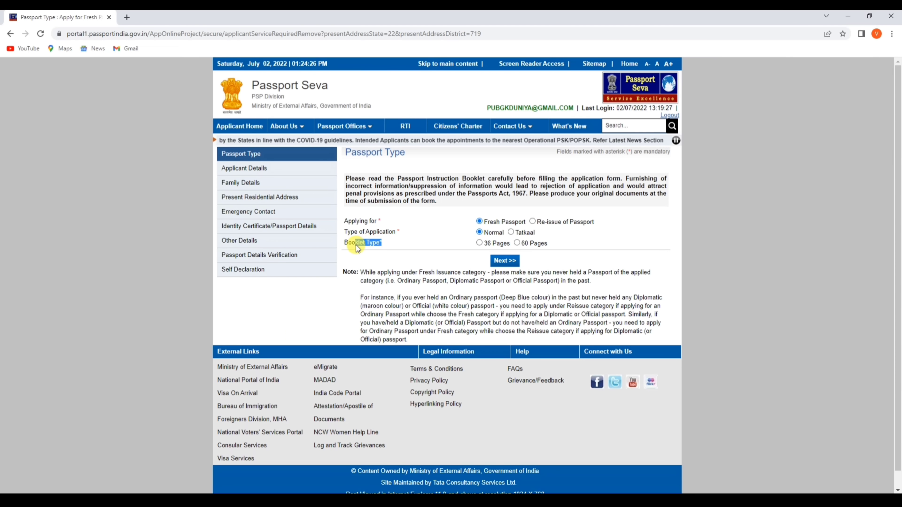
click(455, 244)
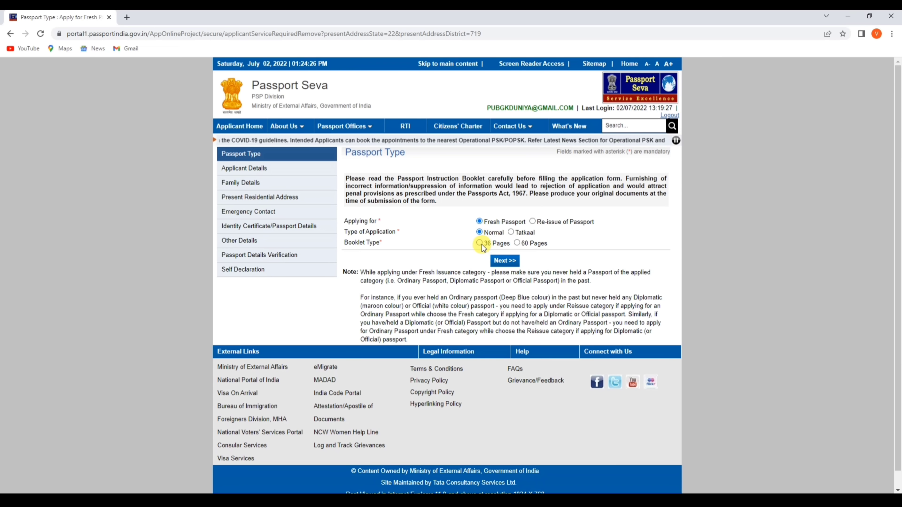
click(481, 244)
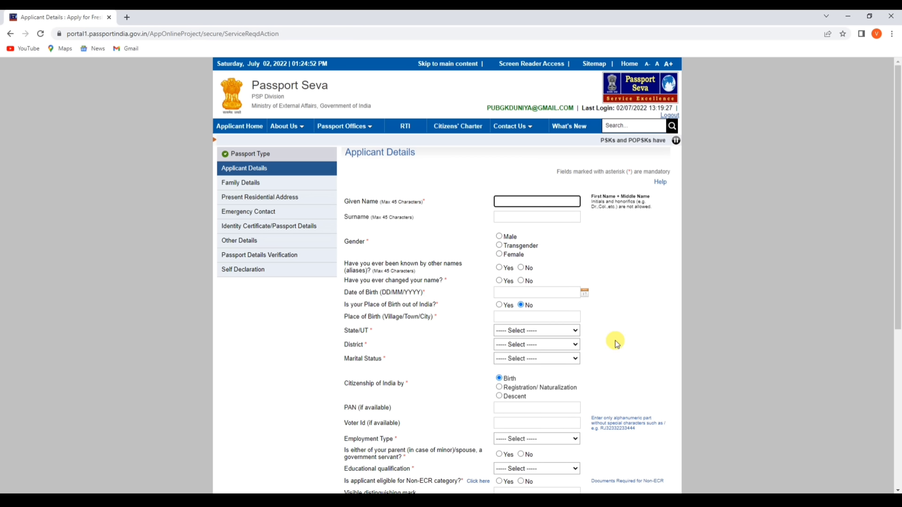
Fill in the applicant's given name and surname and mark the gender as Male
scroll(433, 294, down, 5)
scroll(433, 298, up, 5)
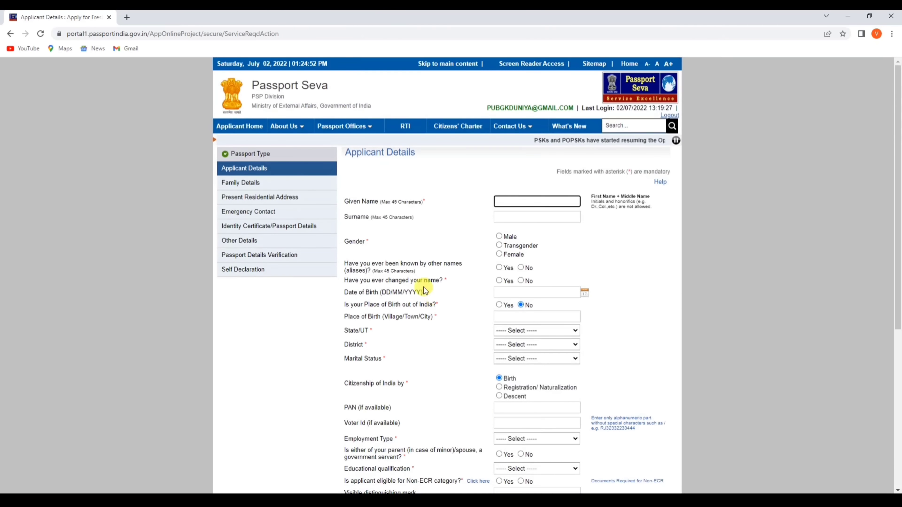
click(513, 202)
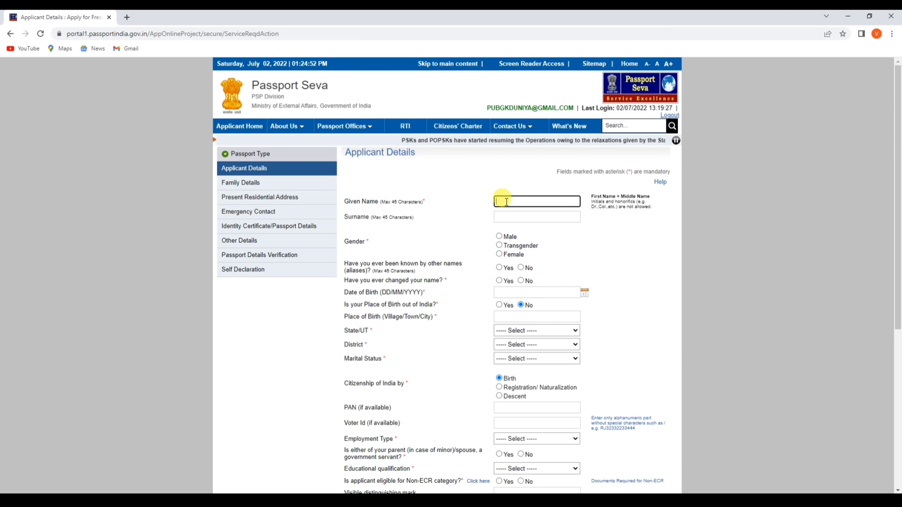
double_click(353, 219)
click(497, 217)
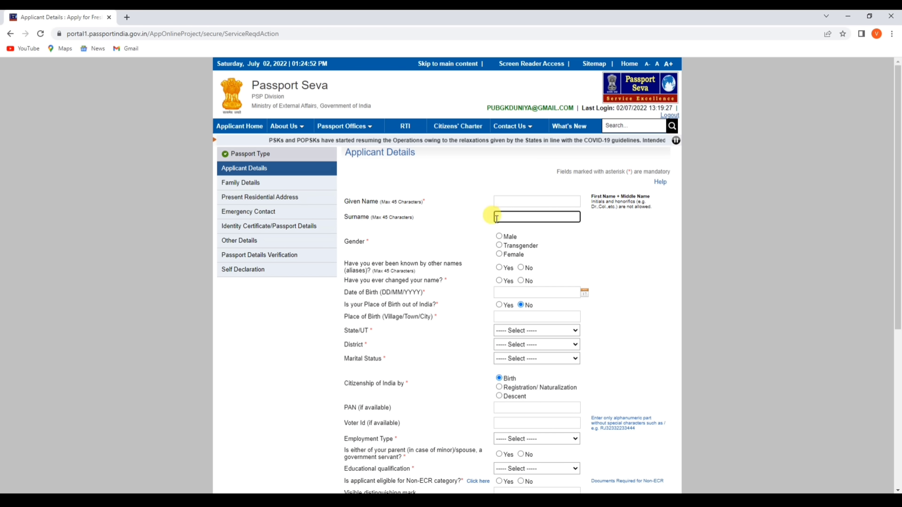
drag(364, 241, 350, 242)
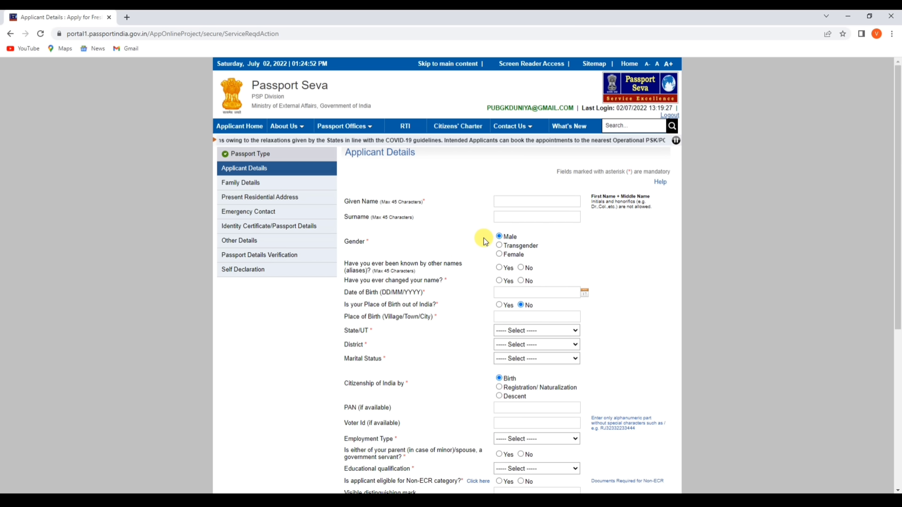
drag(356, 265, 450, 266)
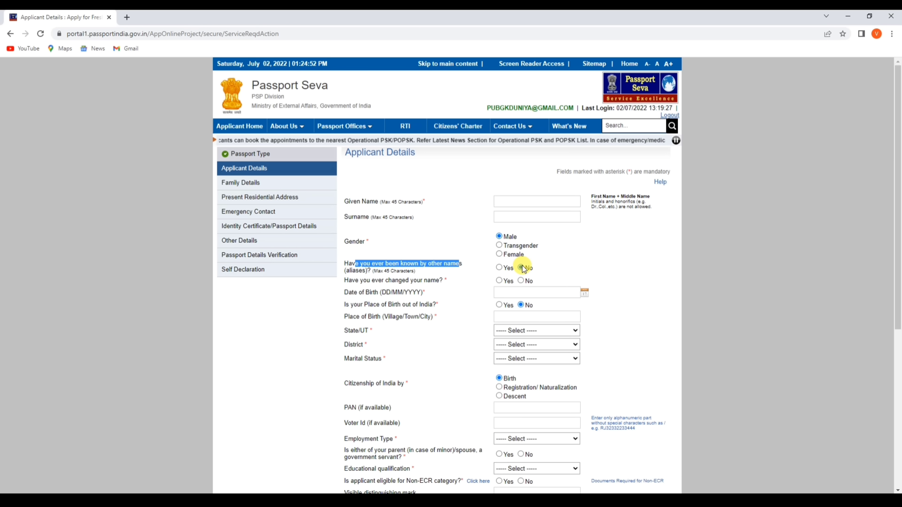
drag(356, 281, 440, 281)
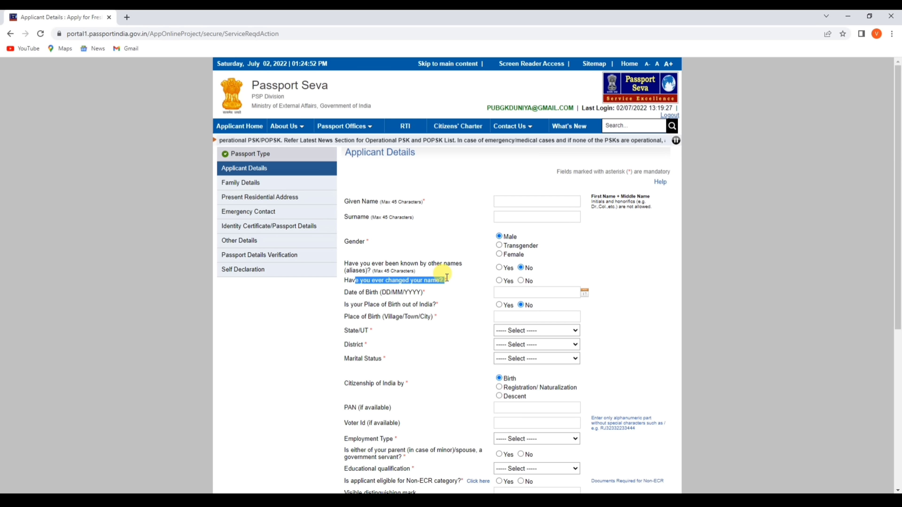
click(521, 281)
drag(423, 292, 363, 292)
click(503, 292)
text(08/07/2003)
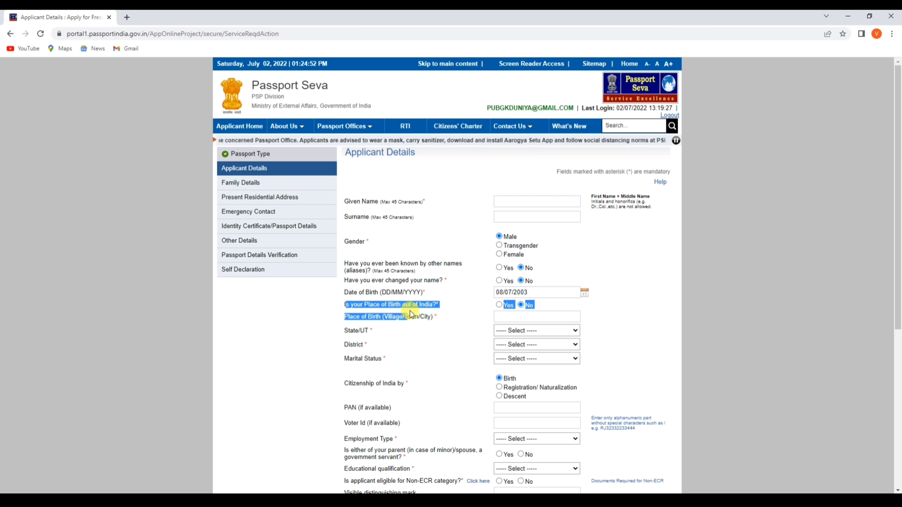
Record the birthplace as inside India with Maharashtra as the state
drag(410, 311, 429, 306)
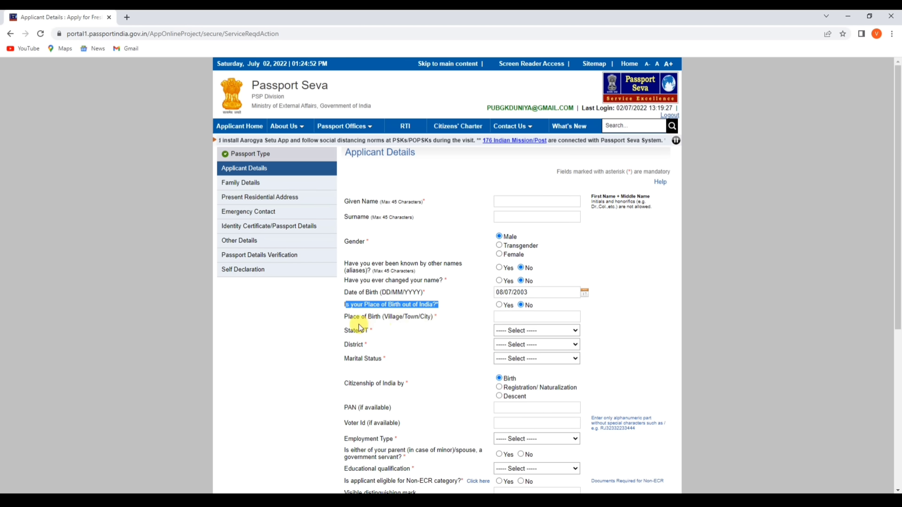
drag(348, 316, 424, 319)
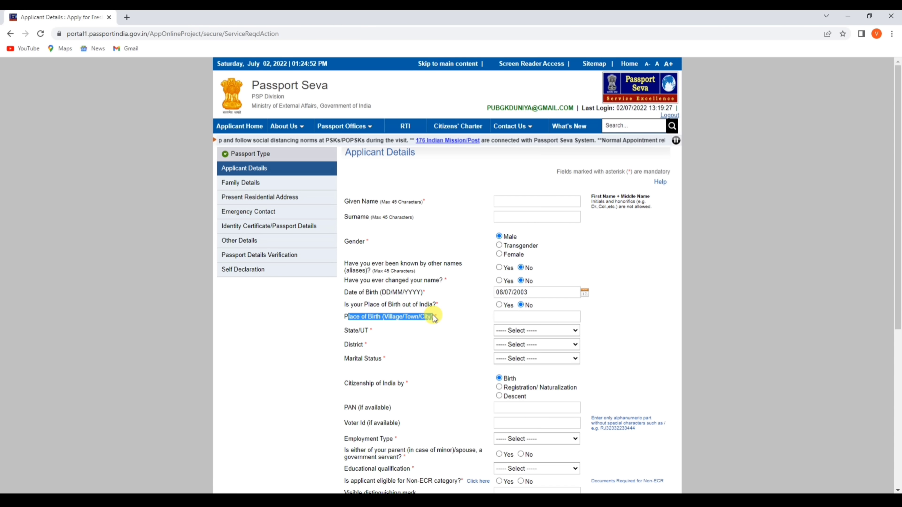
click(501, 316)
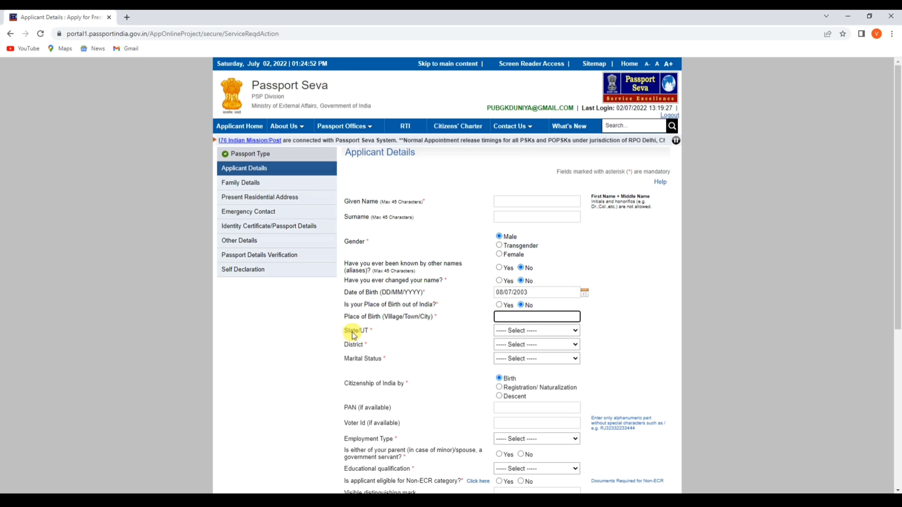
drag(351, 333, 381, 329)
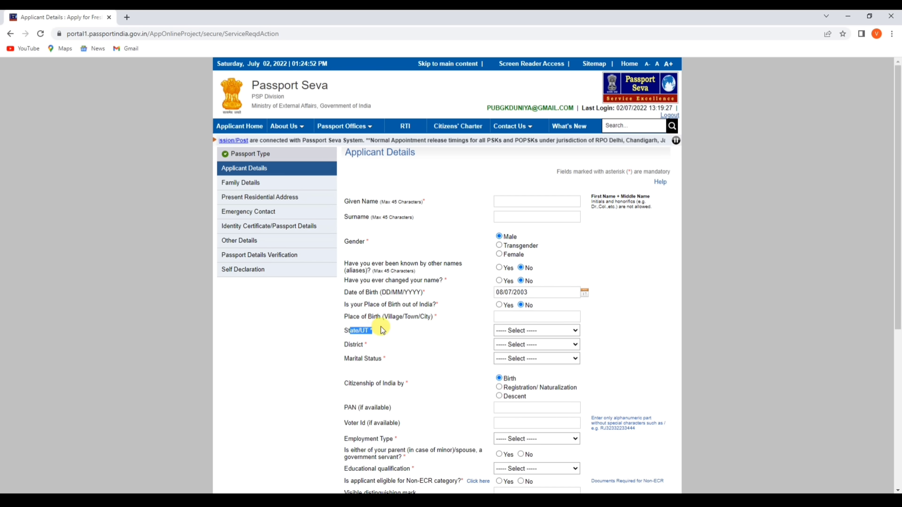
click(503, 332)
scroll(512, 369, down, 5)
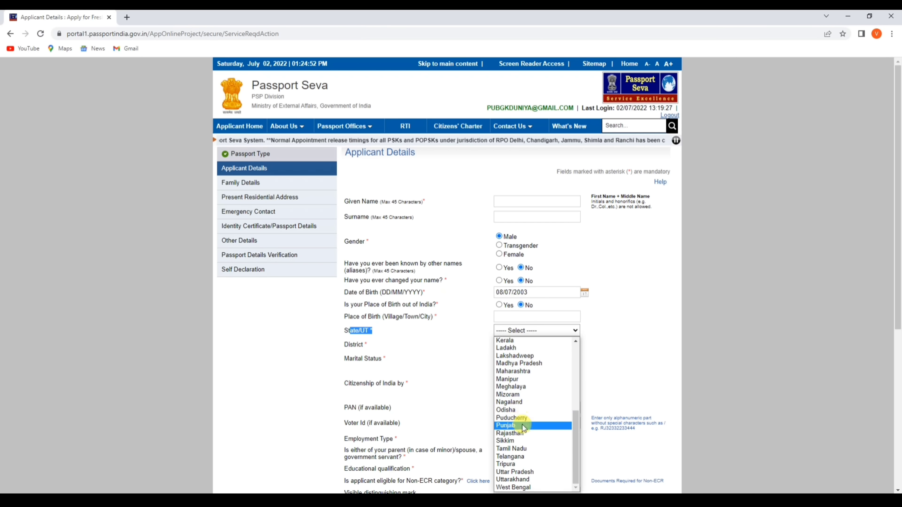
click(527, 372)
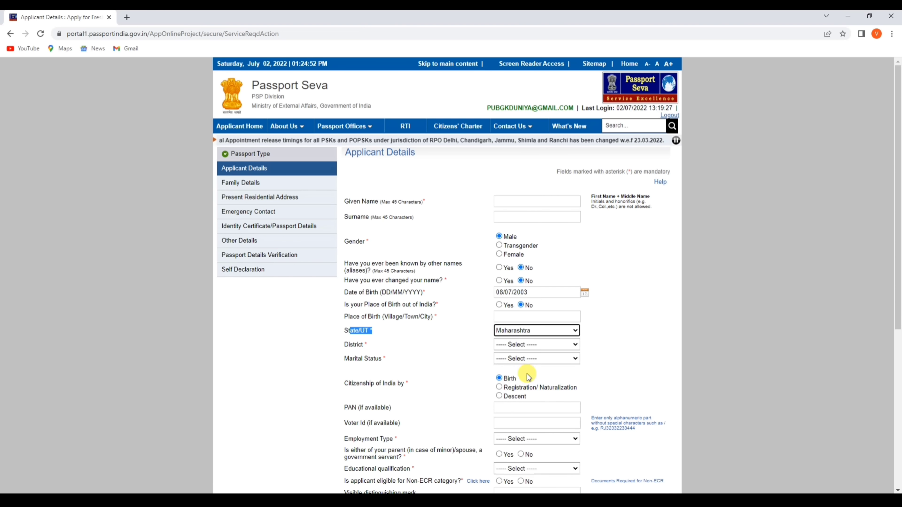
Set the district to Thane City and the marital status to Single
drag(369, 345, 349, 346)
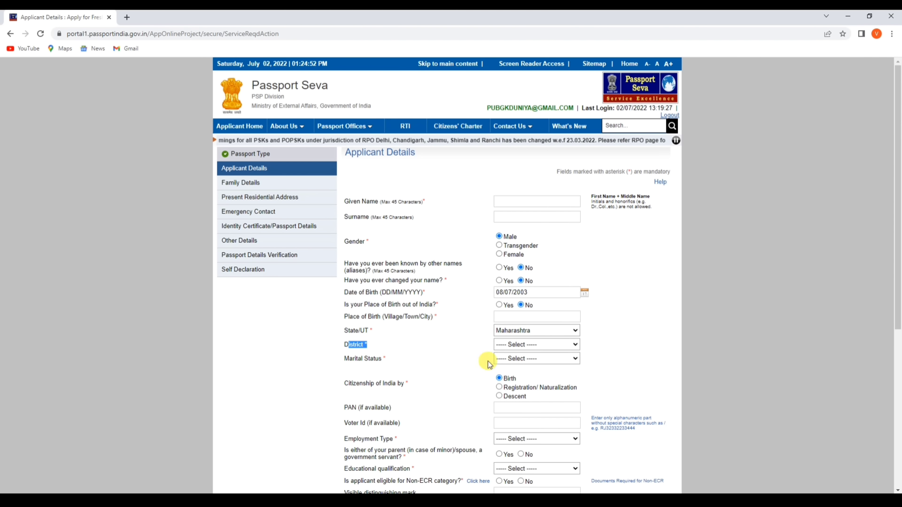
click(510, 350)
scroll(513, 309, down, 6)
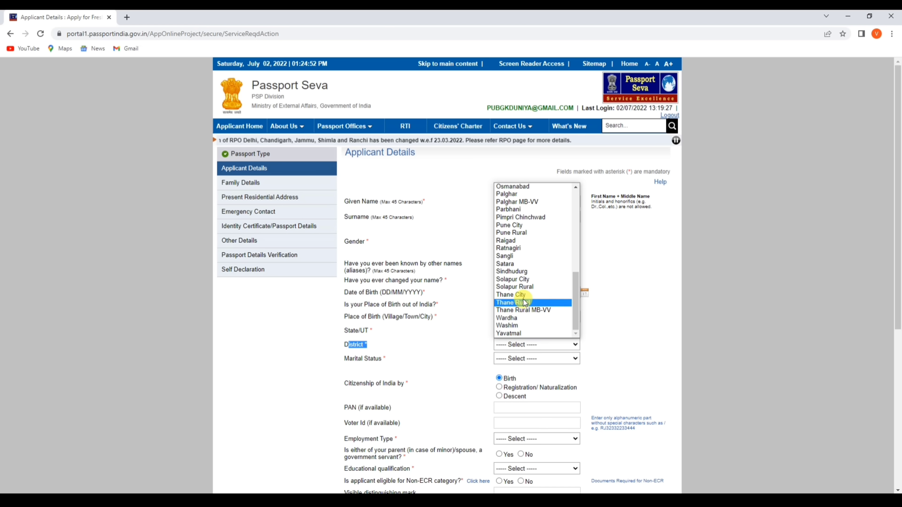
click(521, 295)
drag(383, 359, 355, 362)
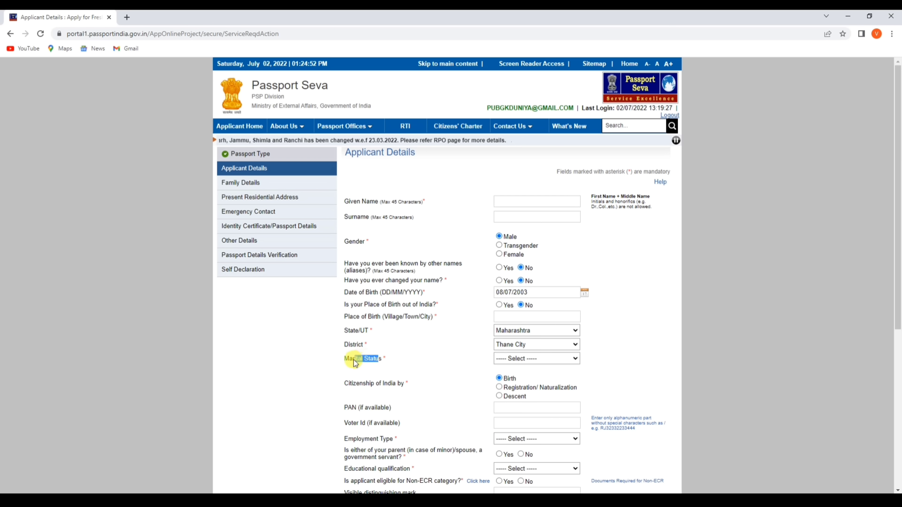
click(504, 359)
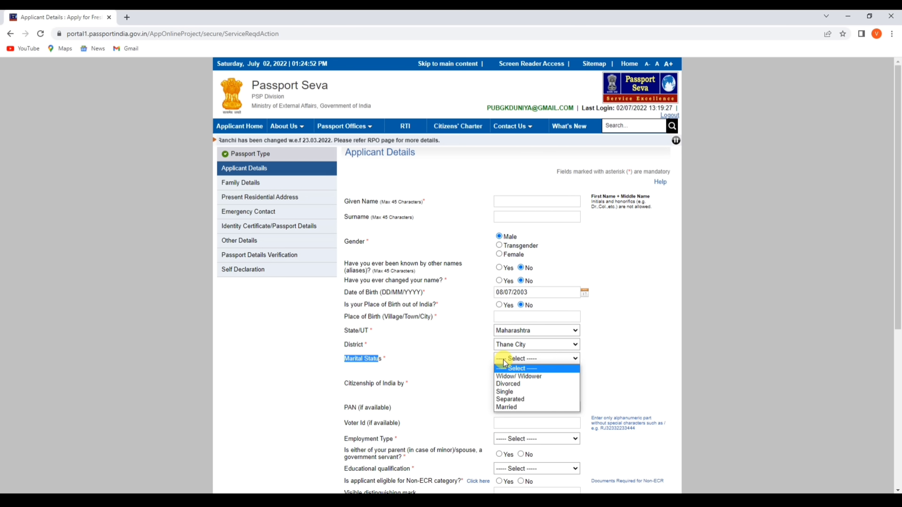
click(505, 391)
drag(346, 384, 412, 388)
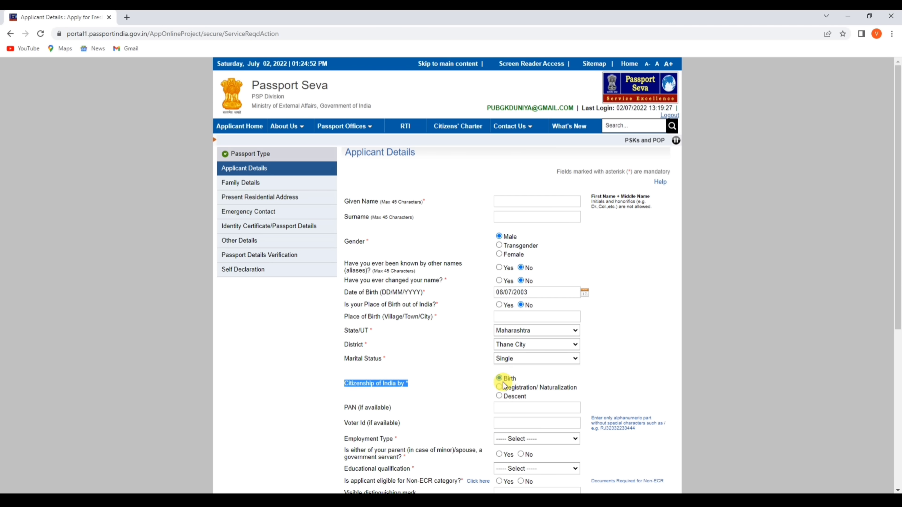
Go through the PAN and Voter Id fields and bring up the Employment Type choices
click(458, 398)
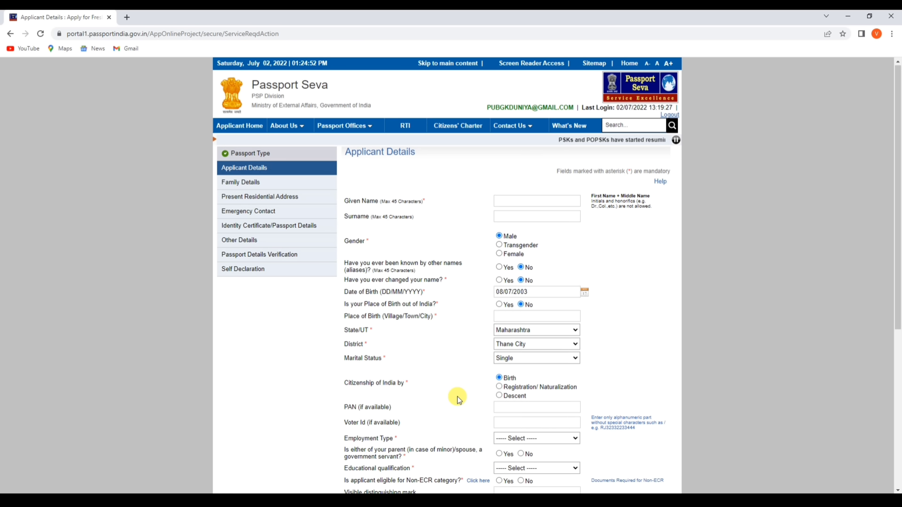
scroll(457, 396, down, 3)
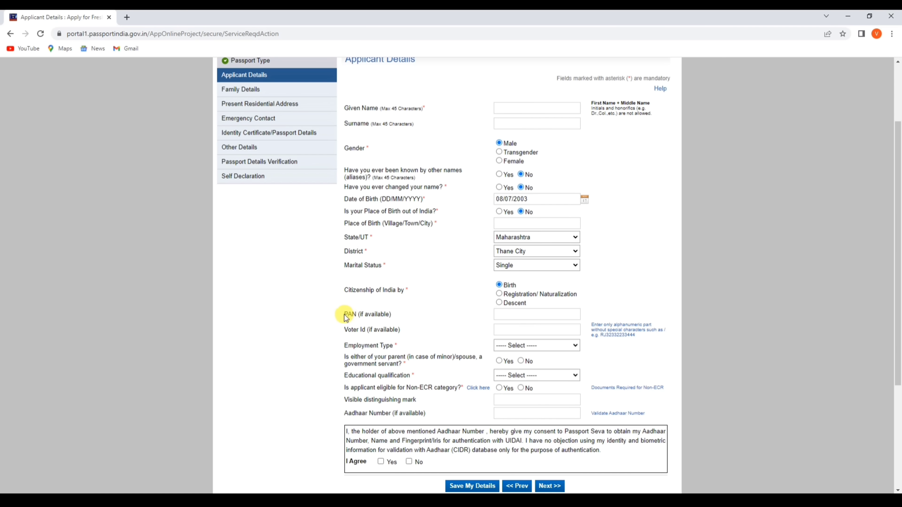
drag(346, 318, 393, 317)
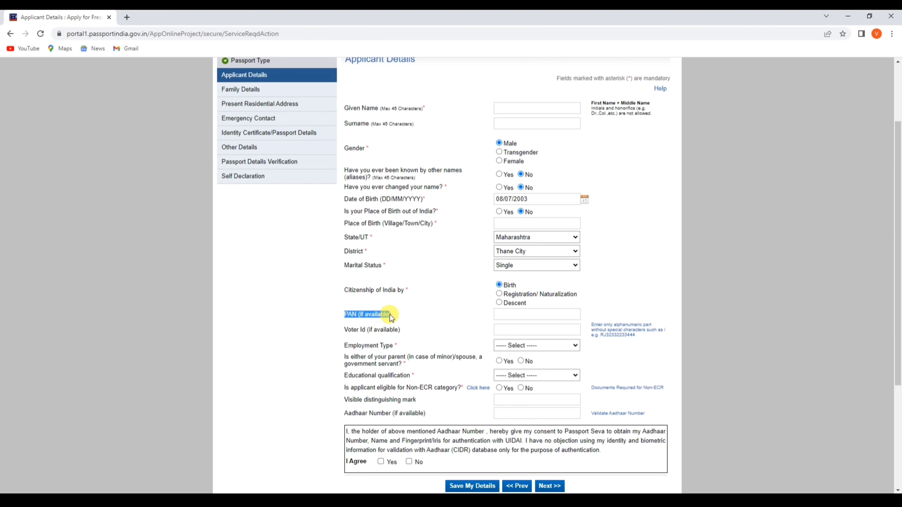
click(509, 318)
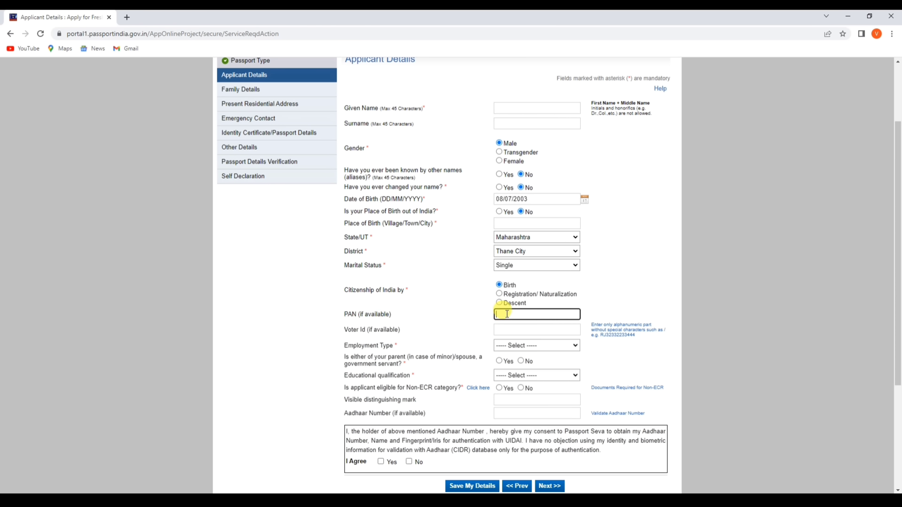
drag(347, 330, 374, 331)
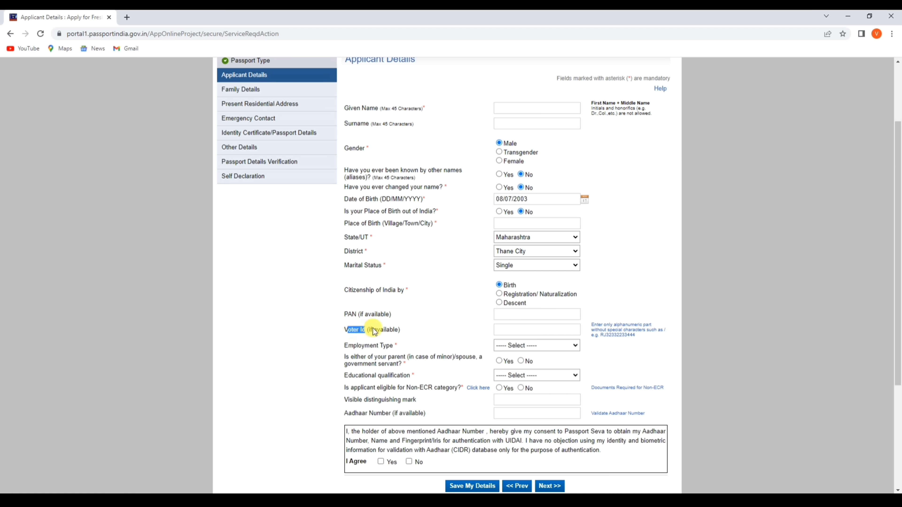
click(504, 330)
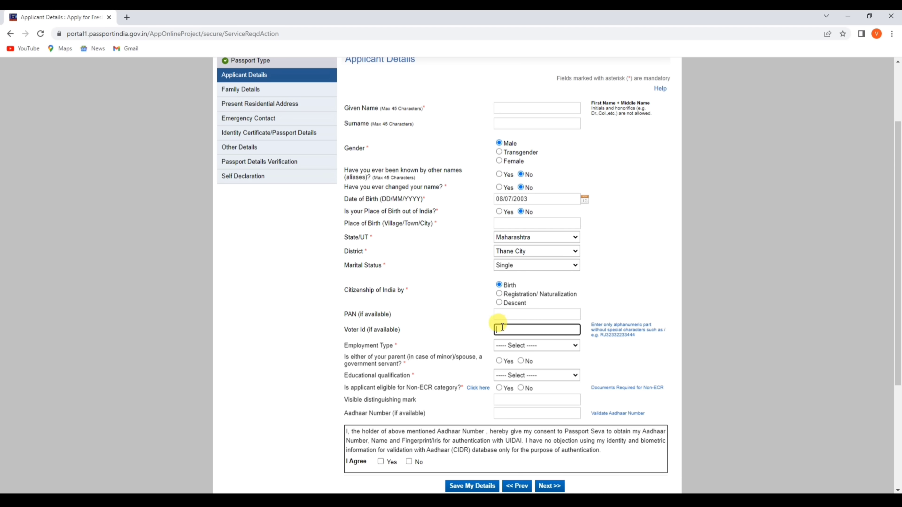
drag(394, 346, 363, 346)
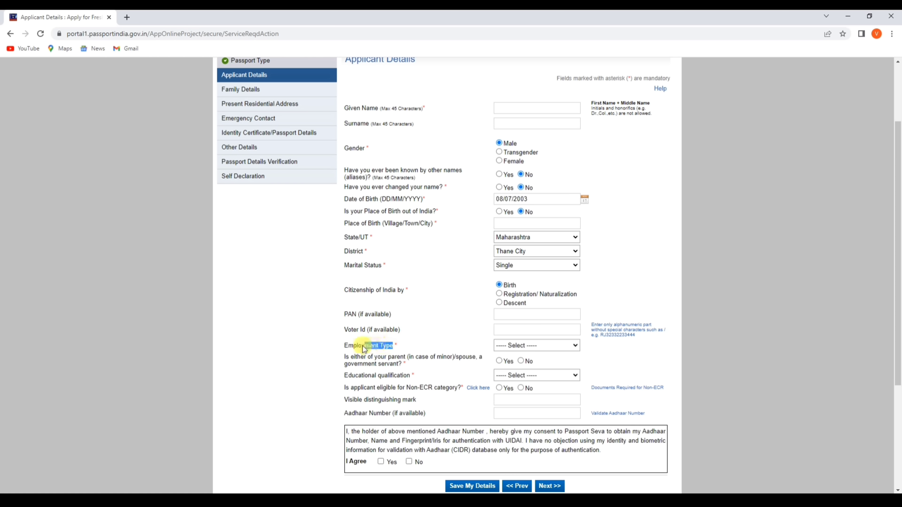
click(506, 346)
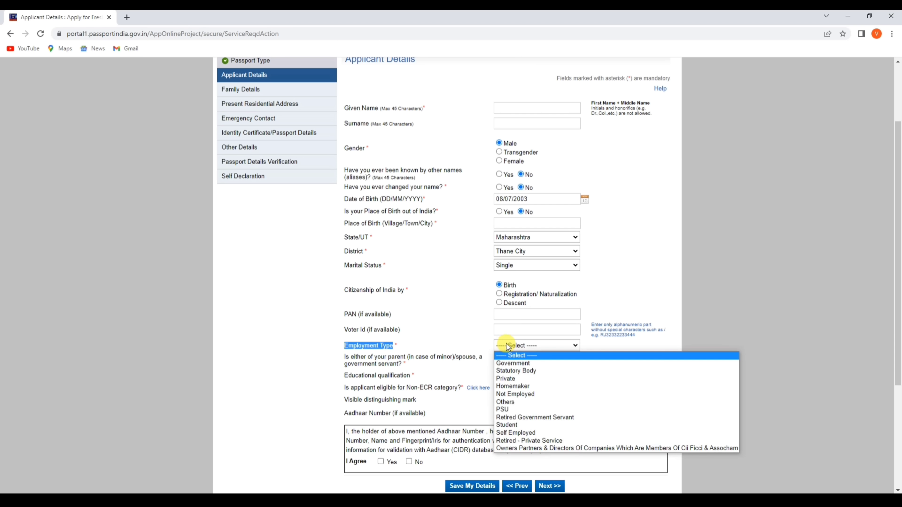
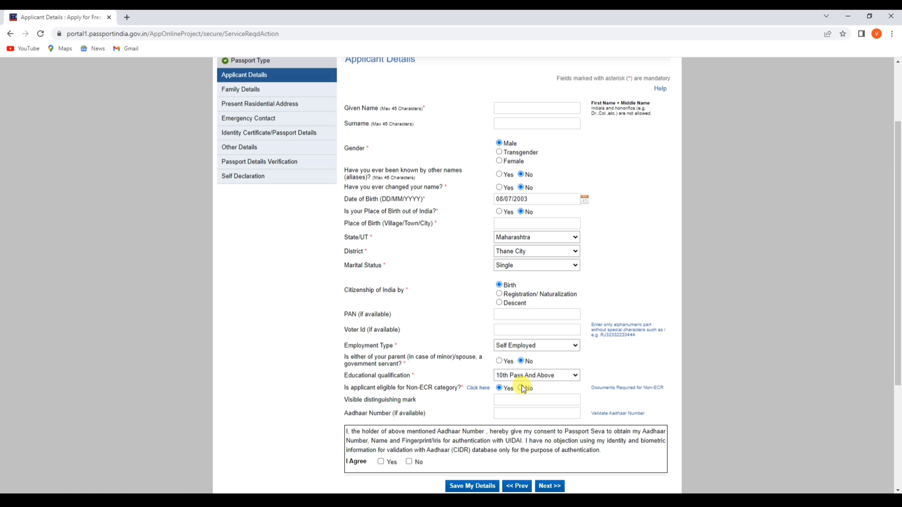
Mark the applicant eligible for Non-ECR, passing the distinguishing mark and Aadhaar Number fields
click(499, 388)
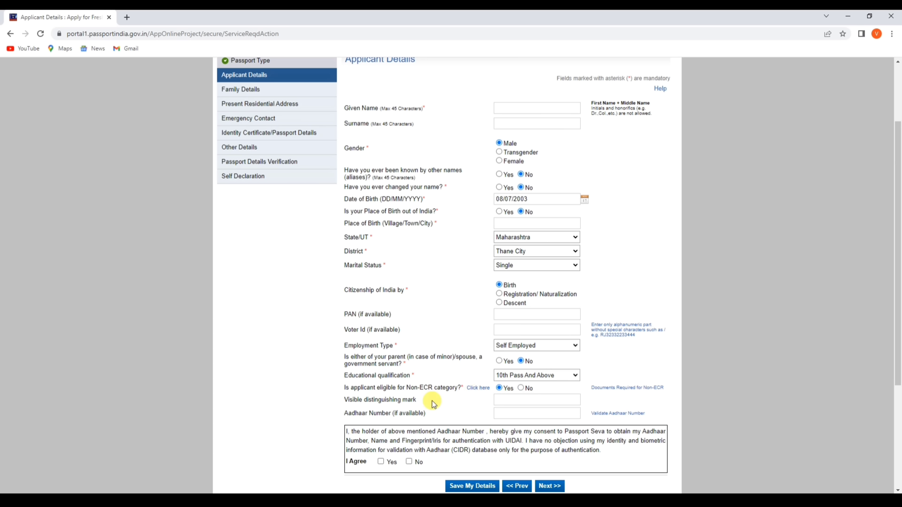
drag(356, 398, 497, 401)
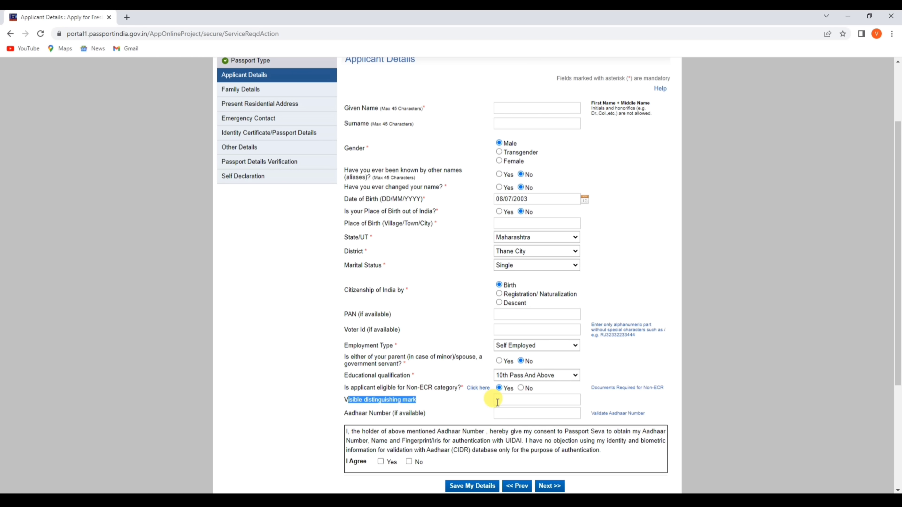
click(497, 402)
drag(343, 413, 420, 415)
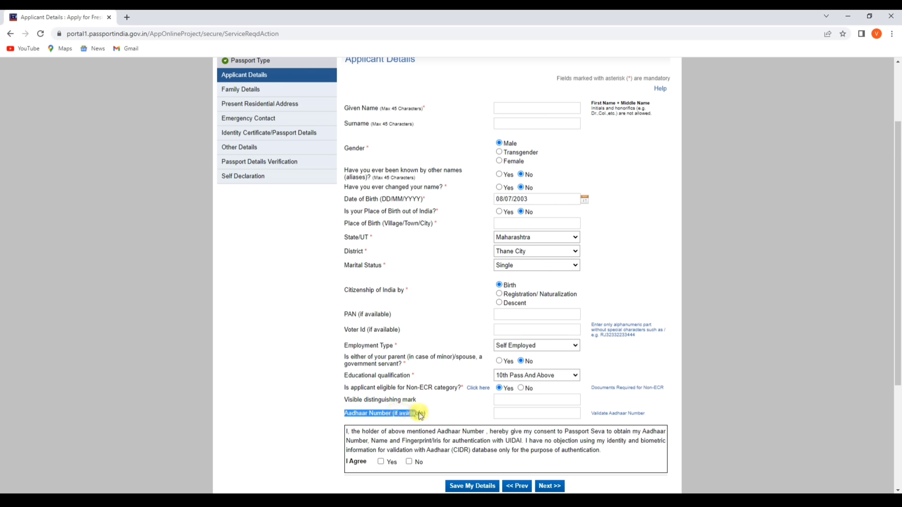
click(501, 412)
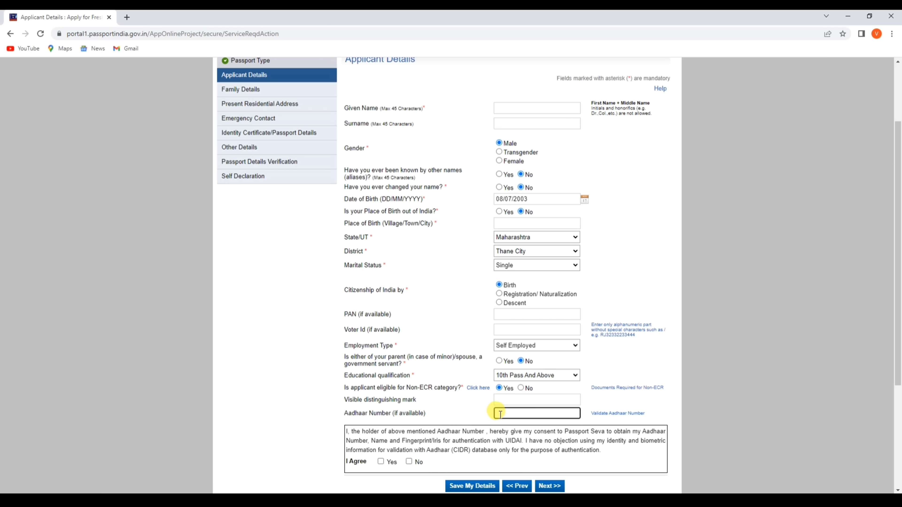
Agree to the Aadhaar consent statement and save to continue to Family Details
scroll(461, 412, down, 2)
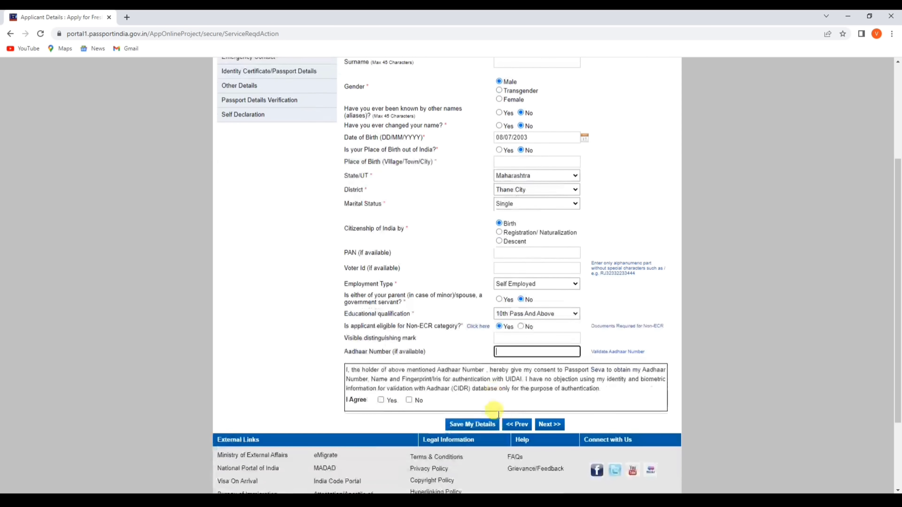
click(380, 401)
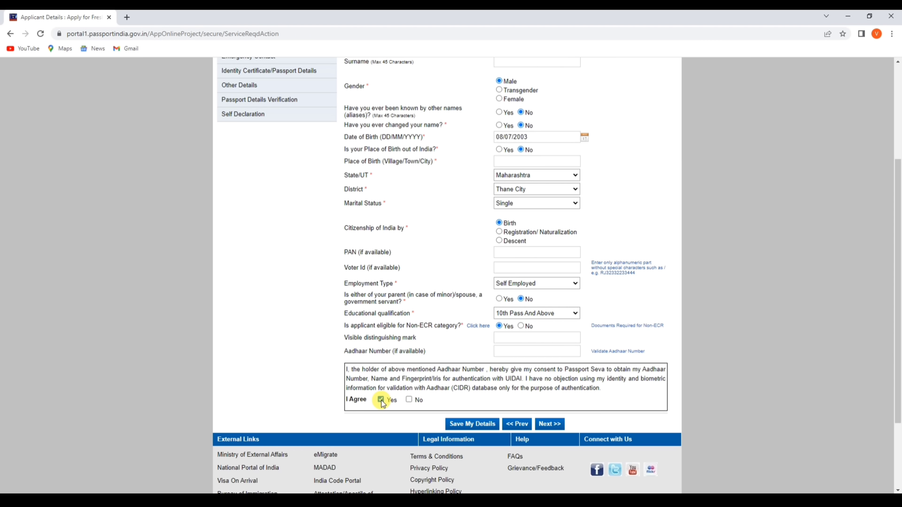
scroll(378, 406, down, 2)
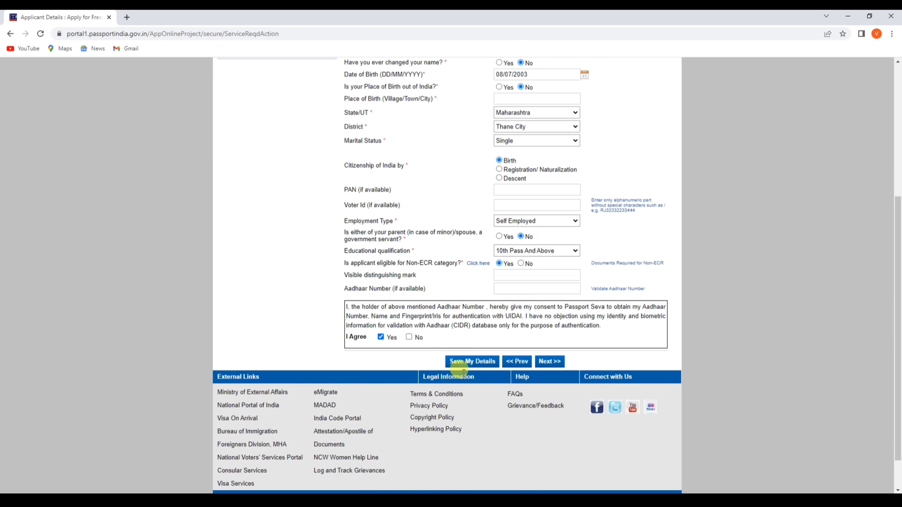
click(549, 362)
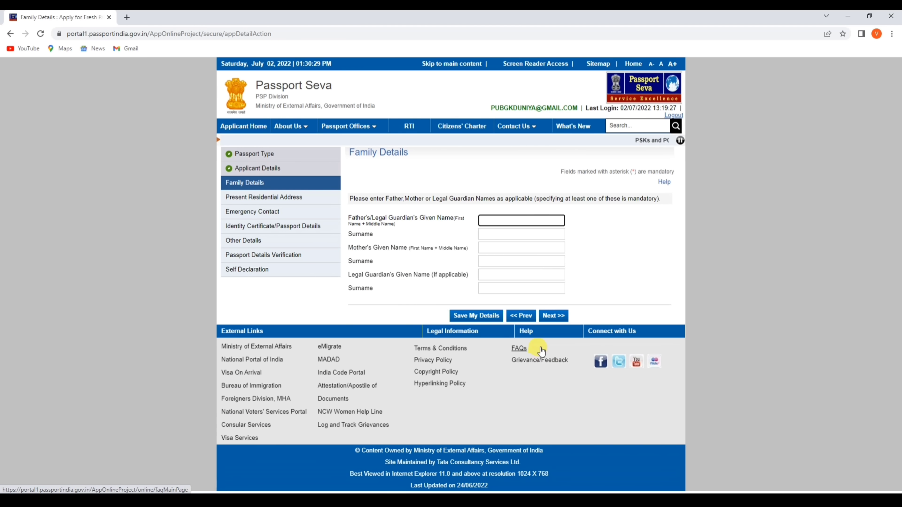
Go through the father's given name and surname fields on Family Details
drag(414, 149, 351, 156)
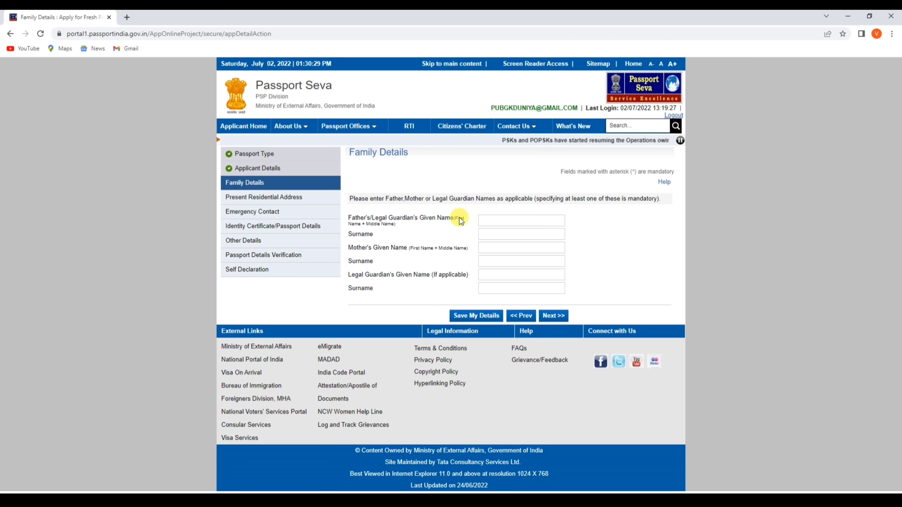
click(481, 220)
drag(351, 219, 411, 221)
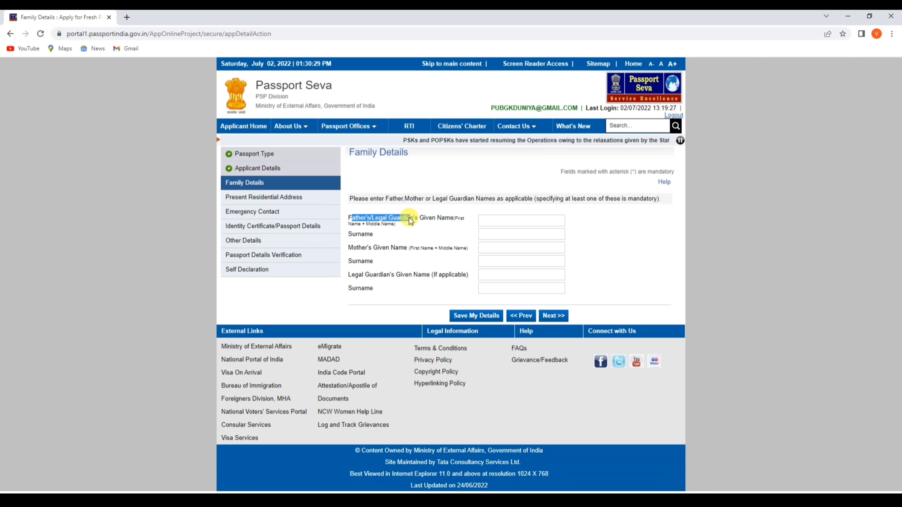
click(492, 220)
key(Tab)
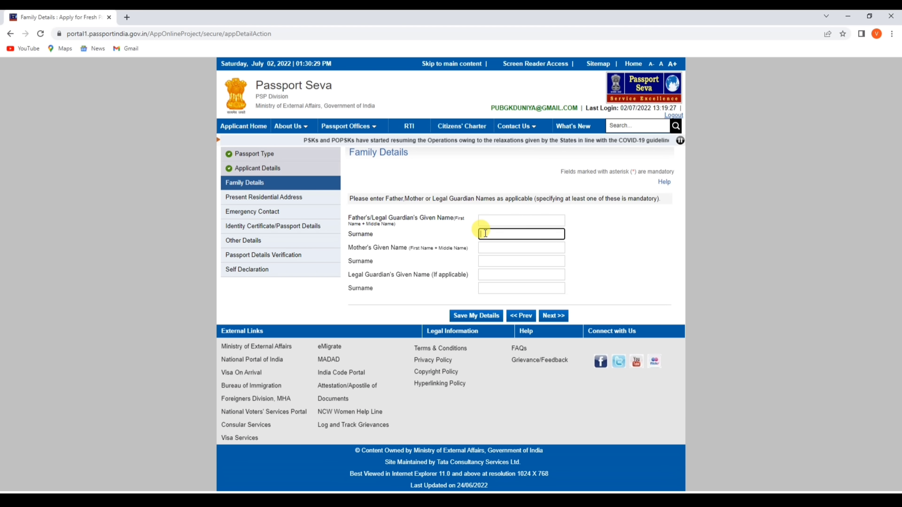
double_click(369, 234)
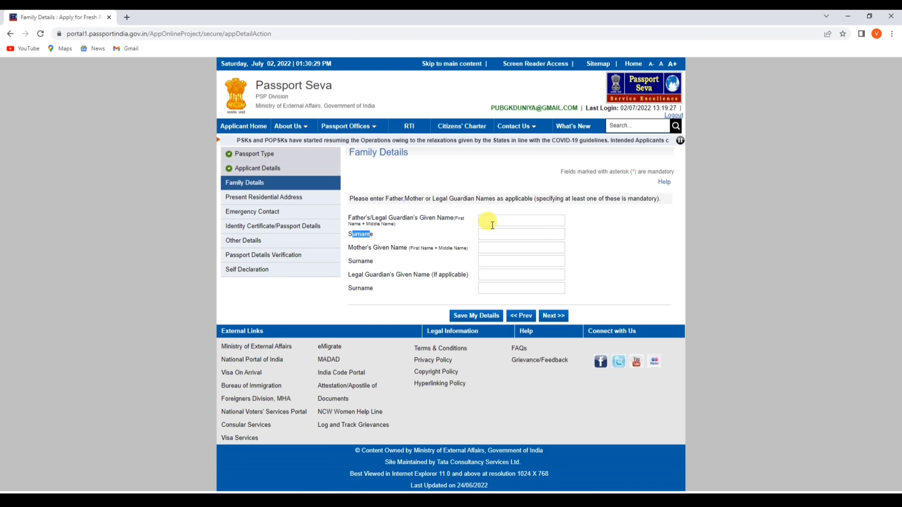
click(490, 235)
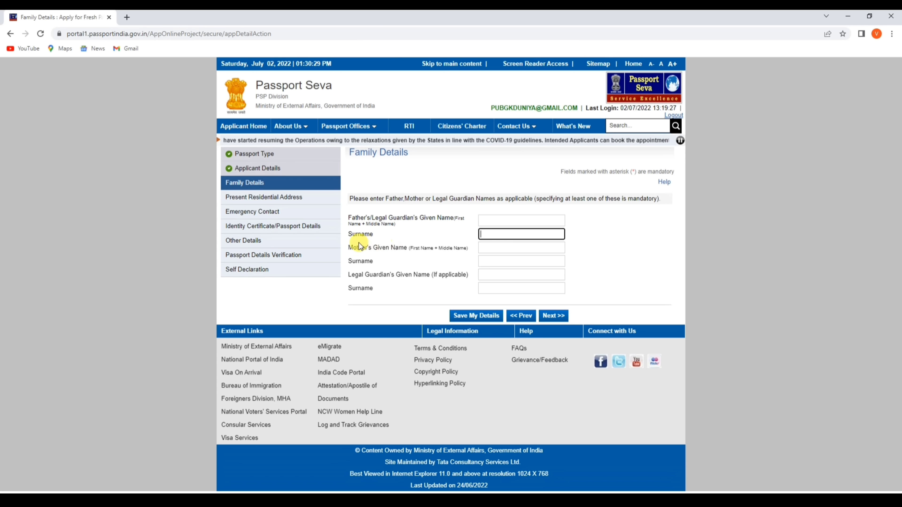
Go through the mother's given name and surname fields
drag(353, 248, 414, 250)
click(492, 245)
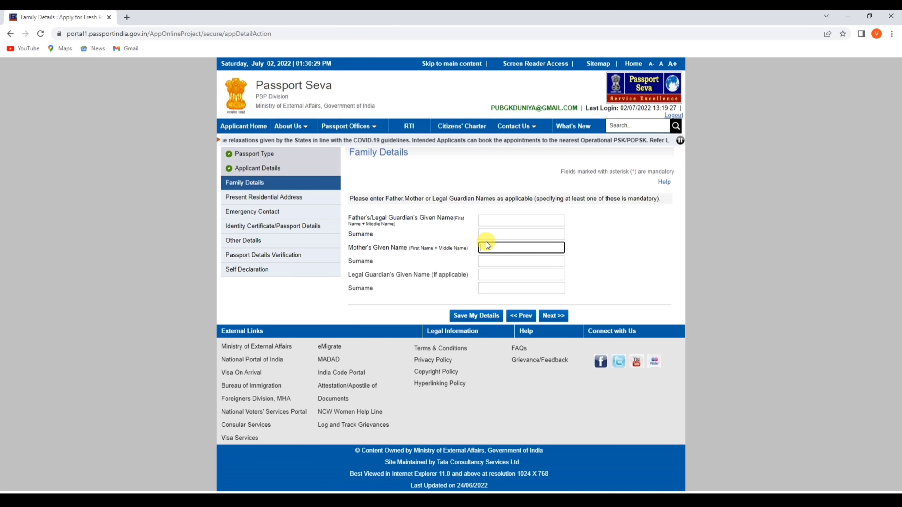
key(Tab)
drag(382, 262, 354, 261)
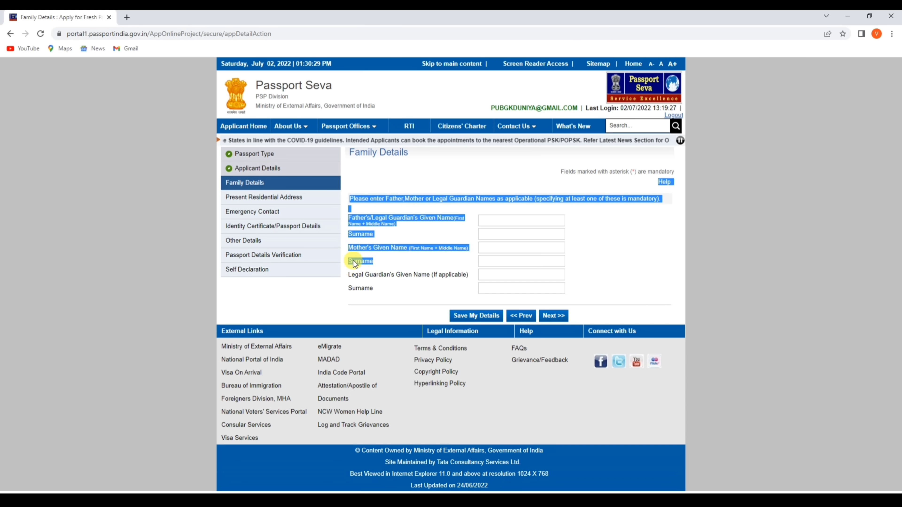
click(484, 262)
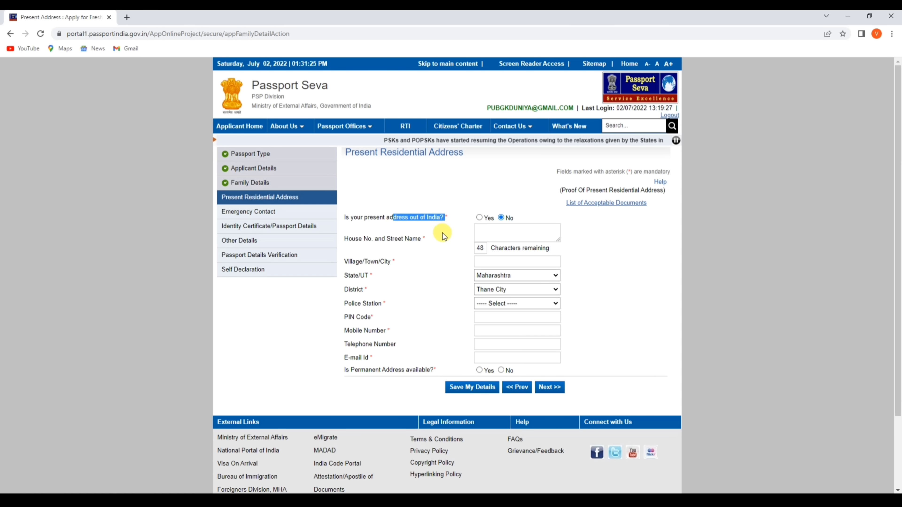
Pass the House No. and Village/Town/City fields and choose DOMBIWALI as police station
click(438, 218)
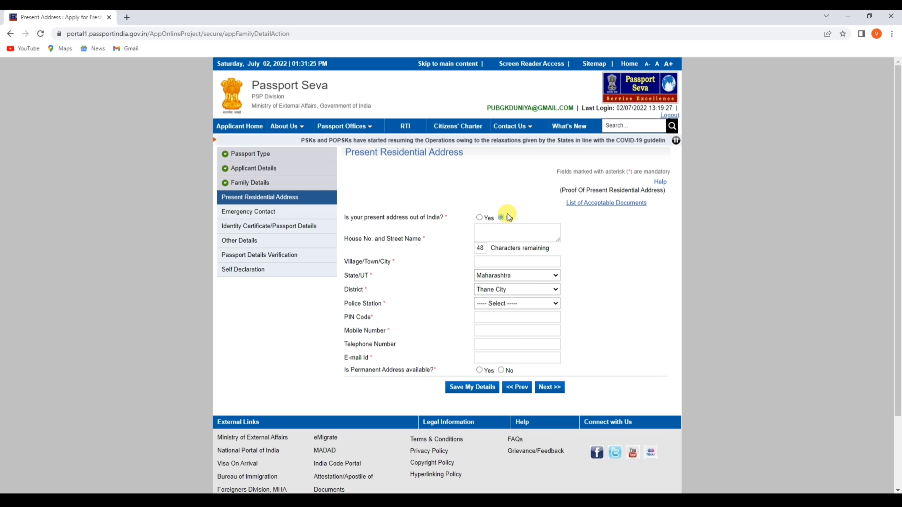
scroll(508, 214, down, 2)
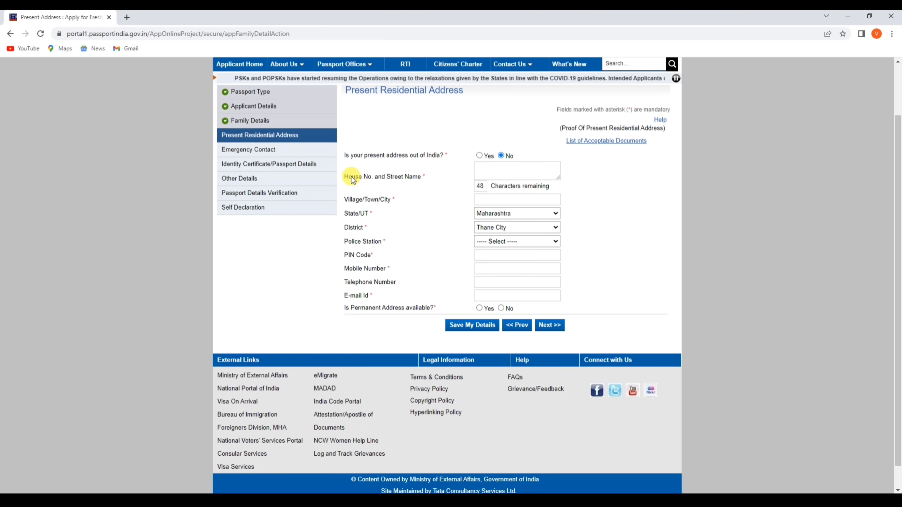
drag(353, 178, 413, 177)
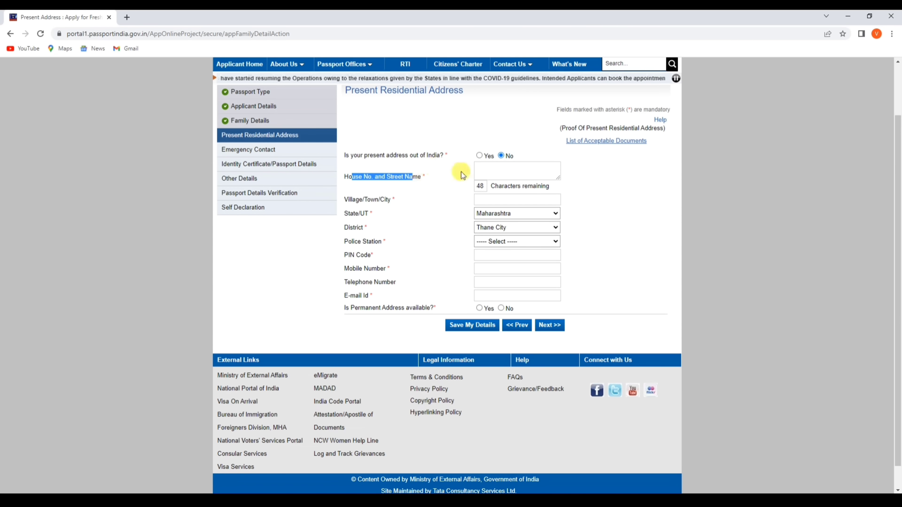
click(487, 168)
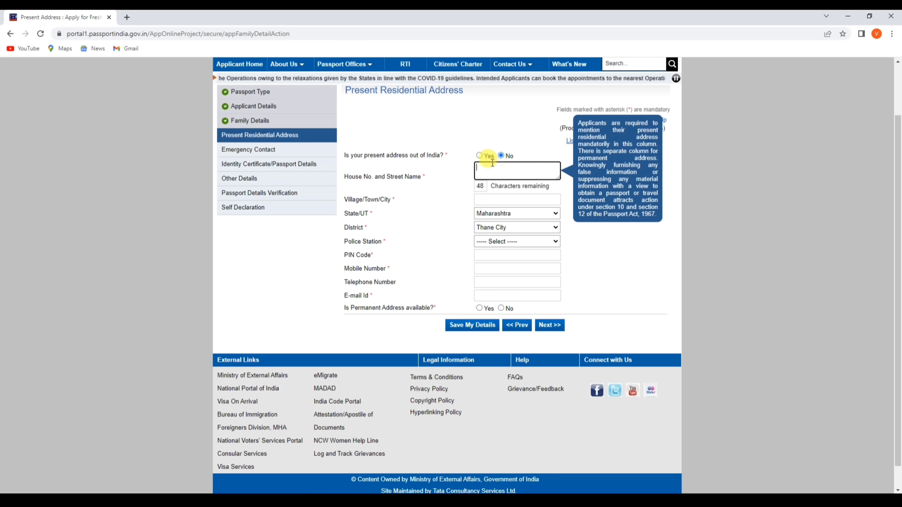
drag(397, 200, 358, 203)
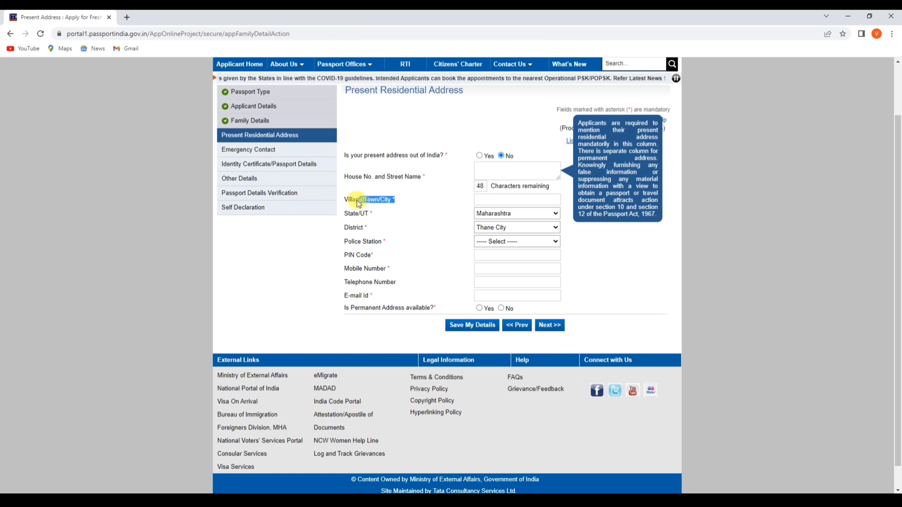
click(486, 200)
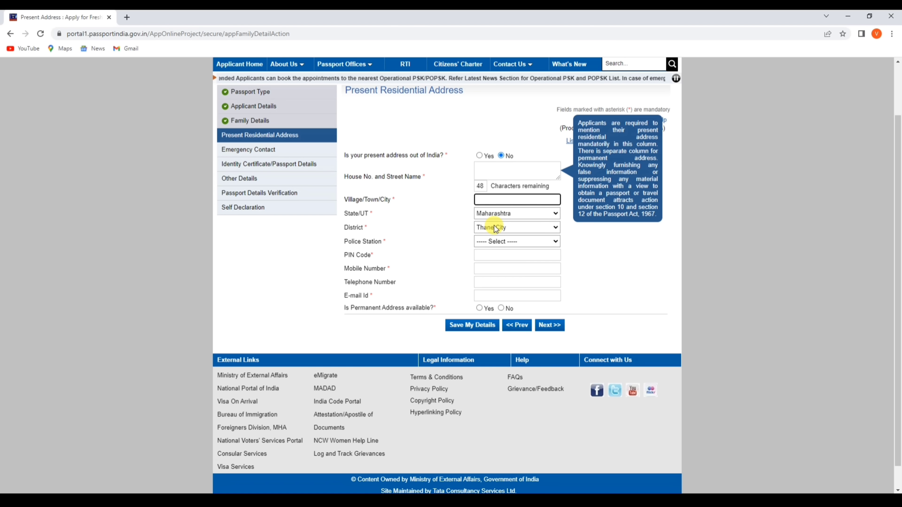
click(499, 242)
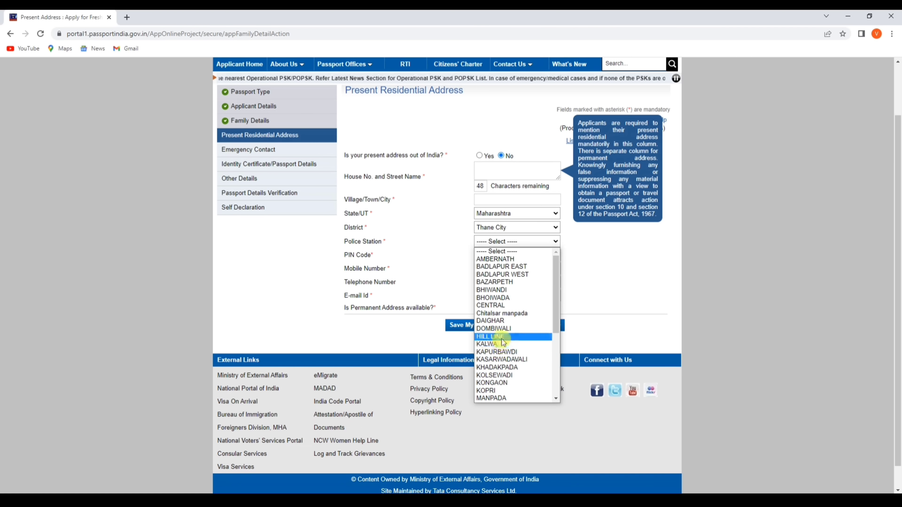
click(501, 332)
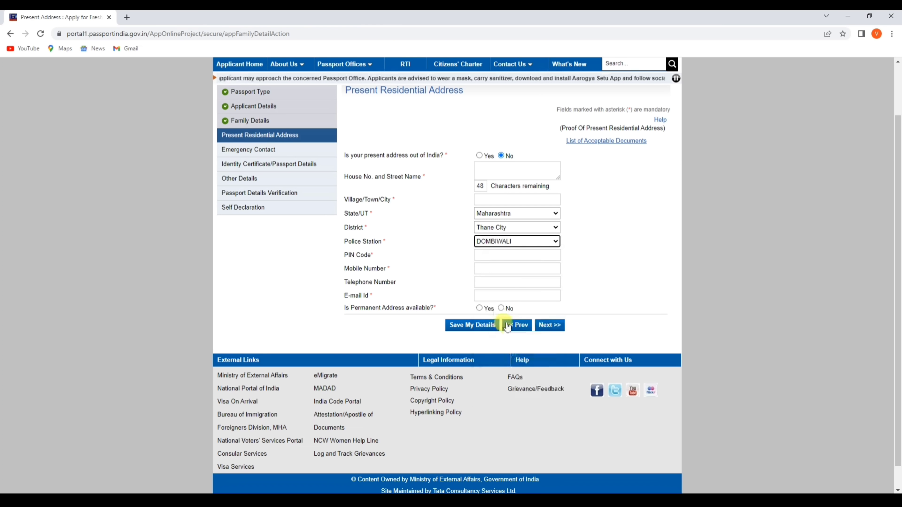
Go through PIN, mobile, telephone and e-mail fields, then answer No to permanent address available
click(482, 255)
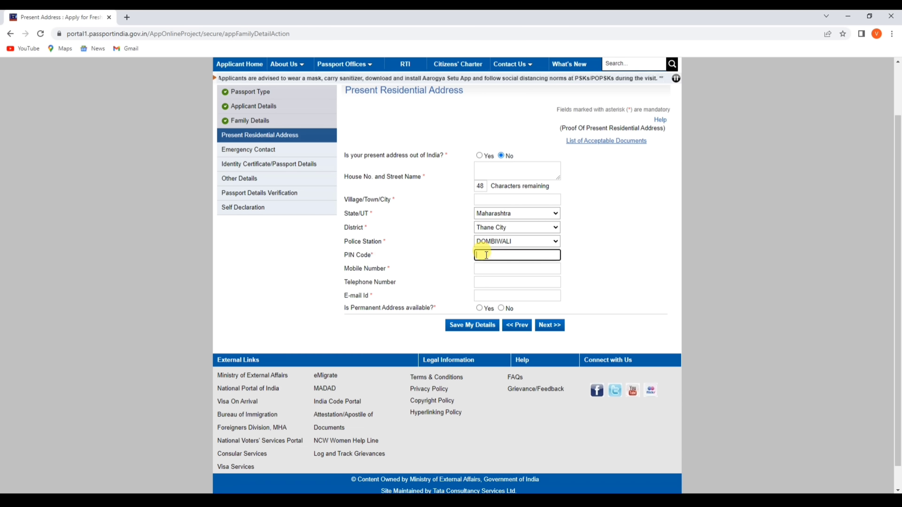
click(482, 268)
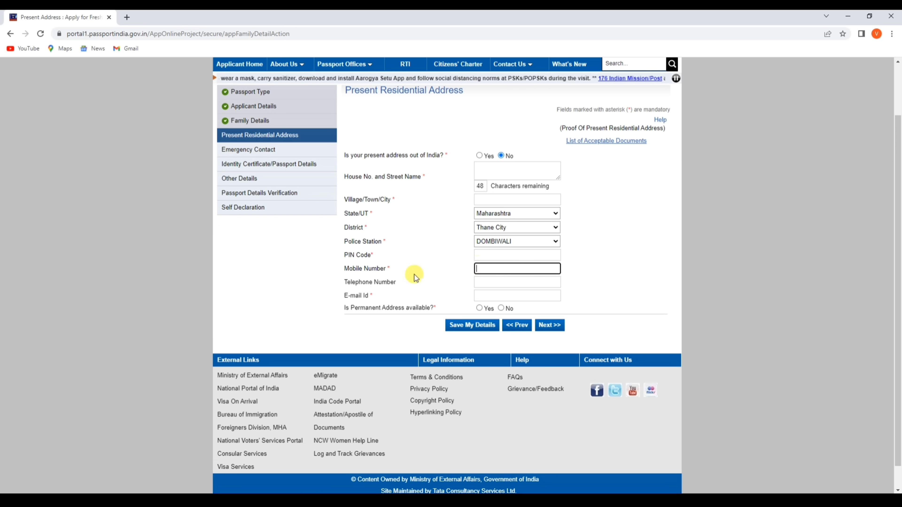
drag(389, 275, 356, 272)
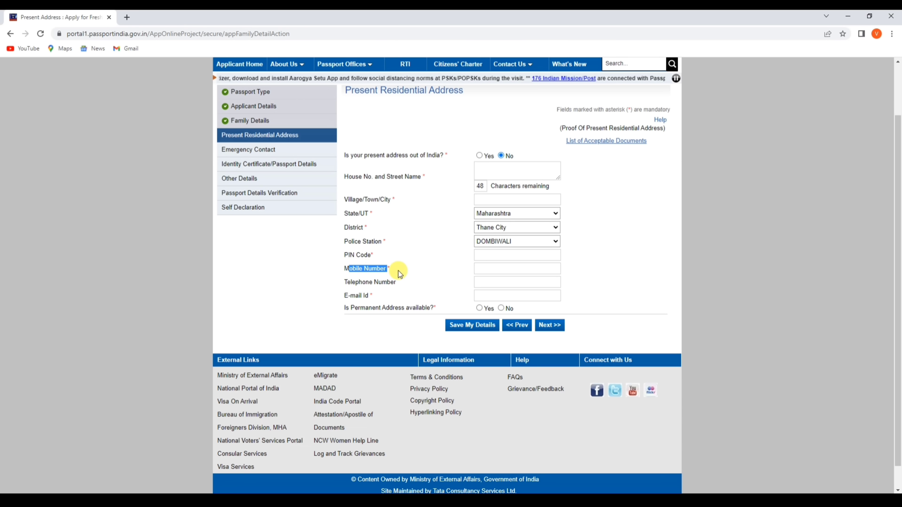
click(480, 267)
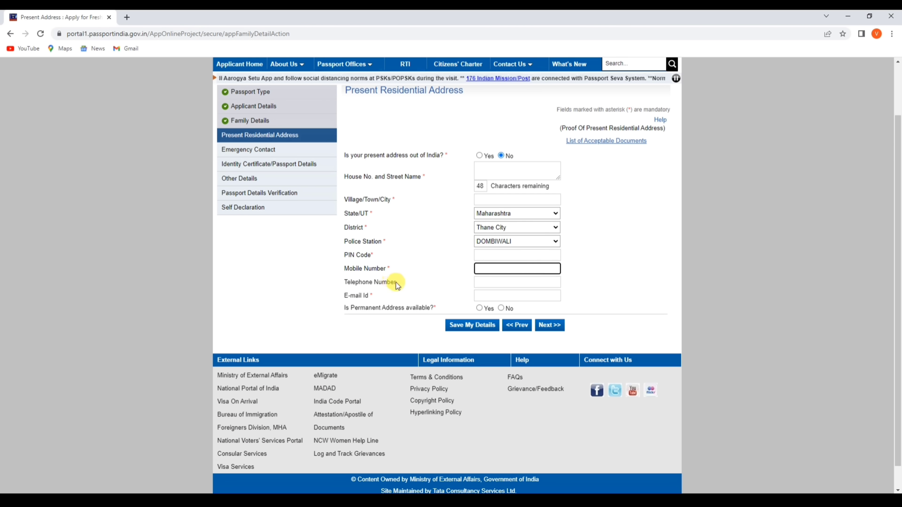
drag(396, 283, 346, 282)
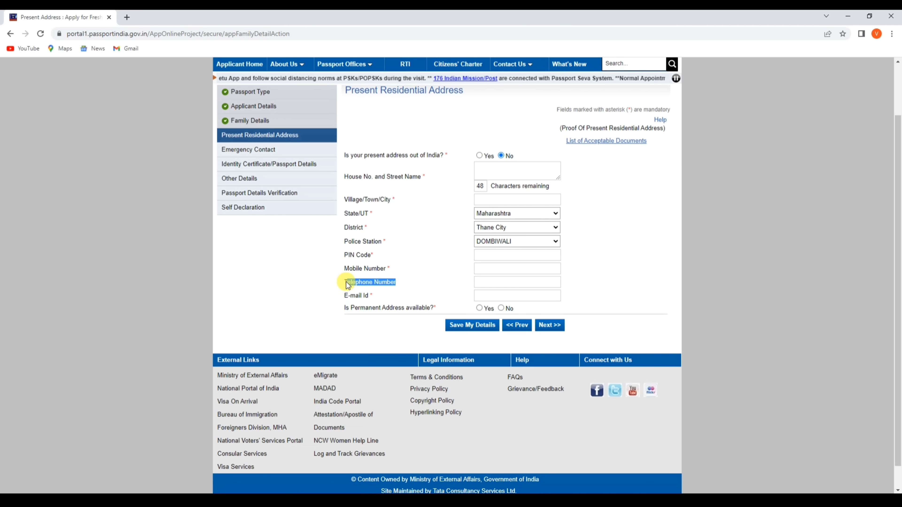
click(480, 281)
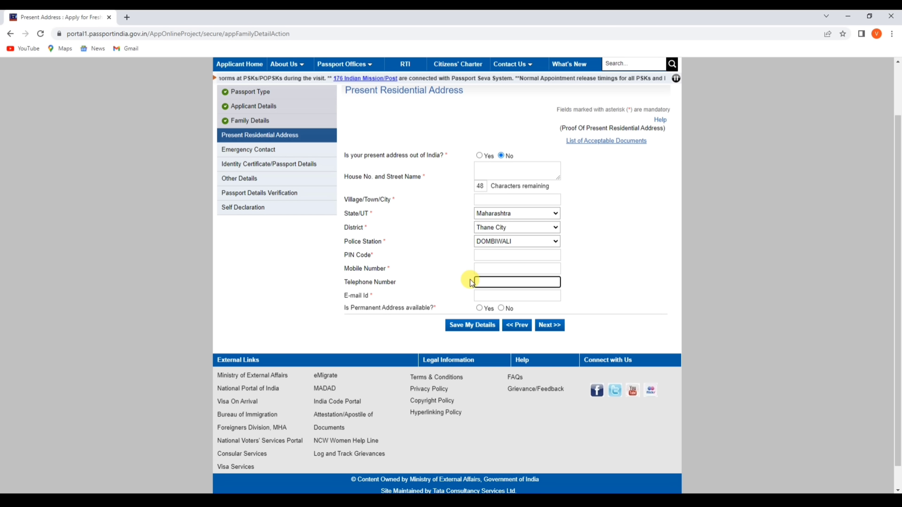
drag(372, 295, 362, 298)
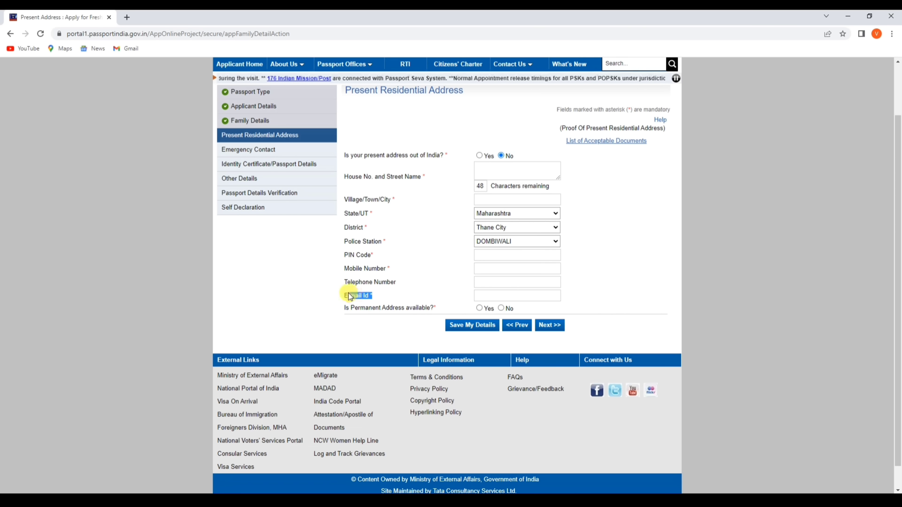
click(484, 293)
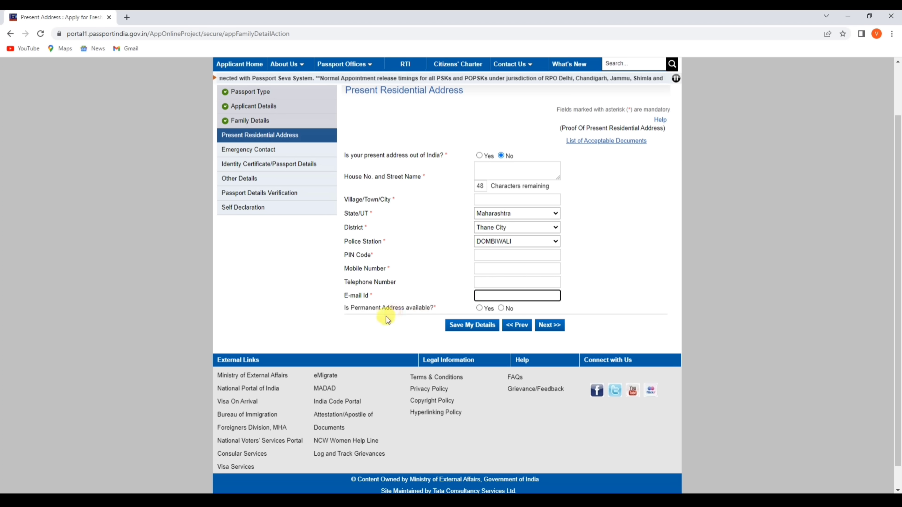
drag(436, 307, 386, 312)
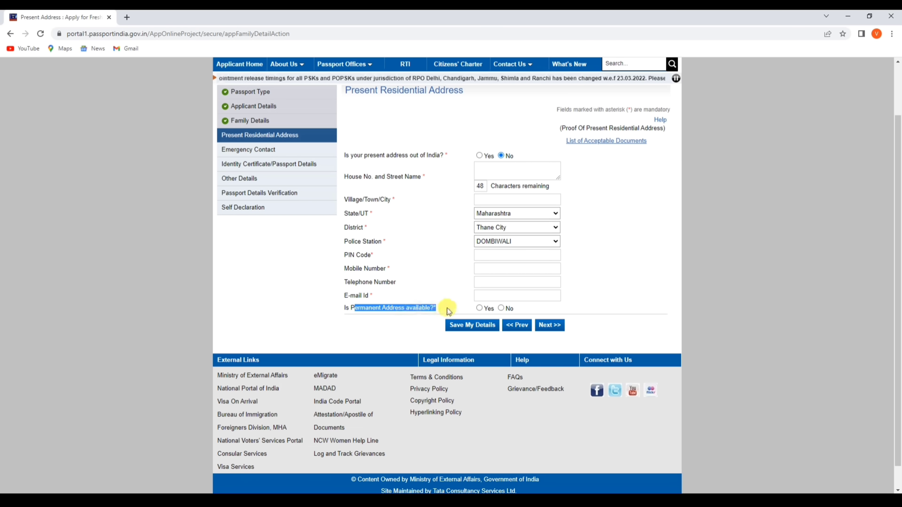
click(527, 309)
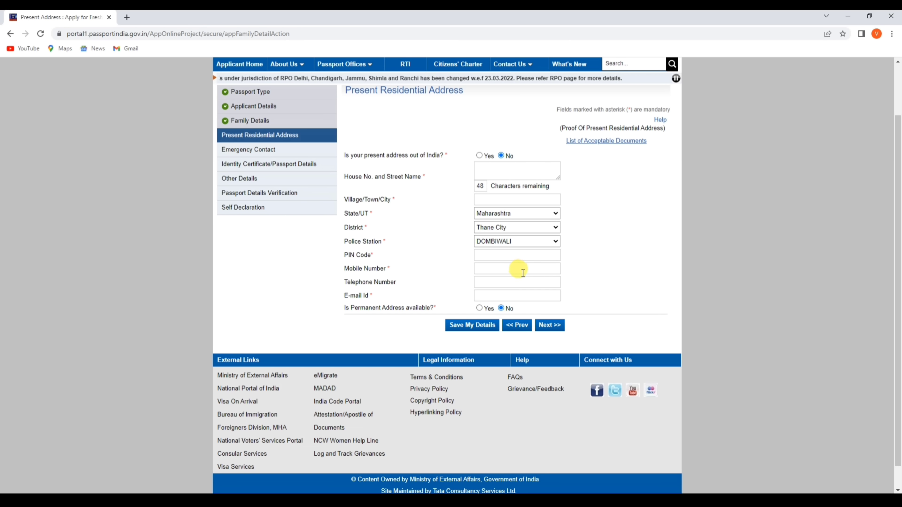
Save the address, pass the Emergency Contact name and e-mail fields, then continue to passport details
click(557, 331)
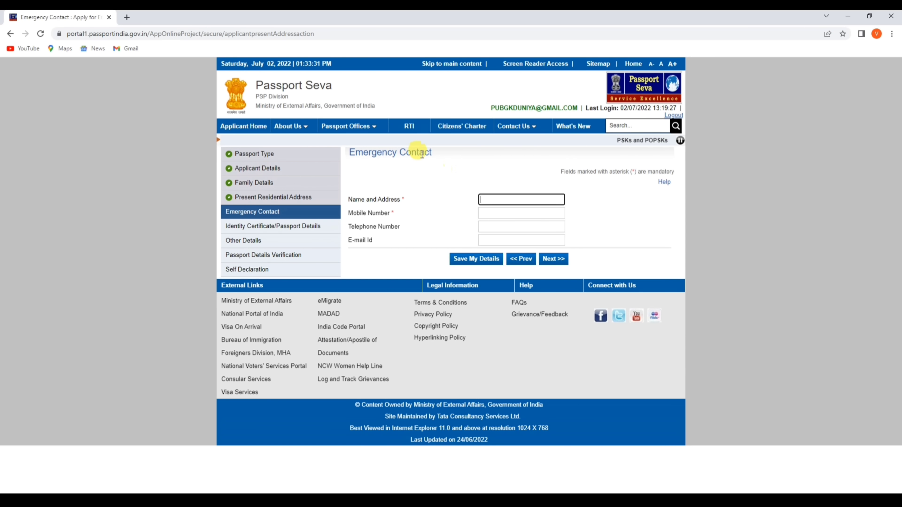
drag(432, 153, 349, 152)
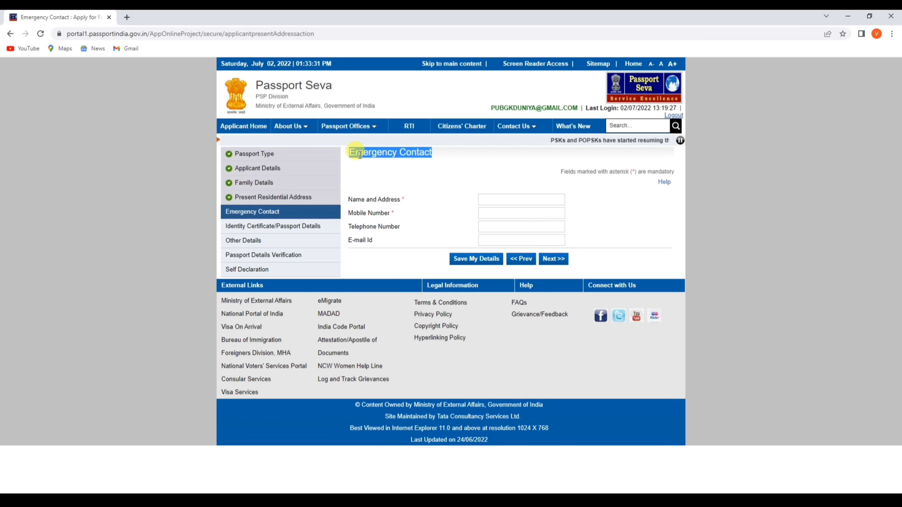
click(494, 200)
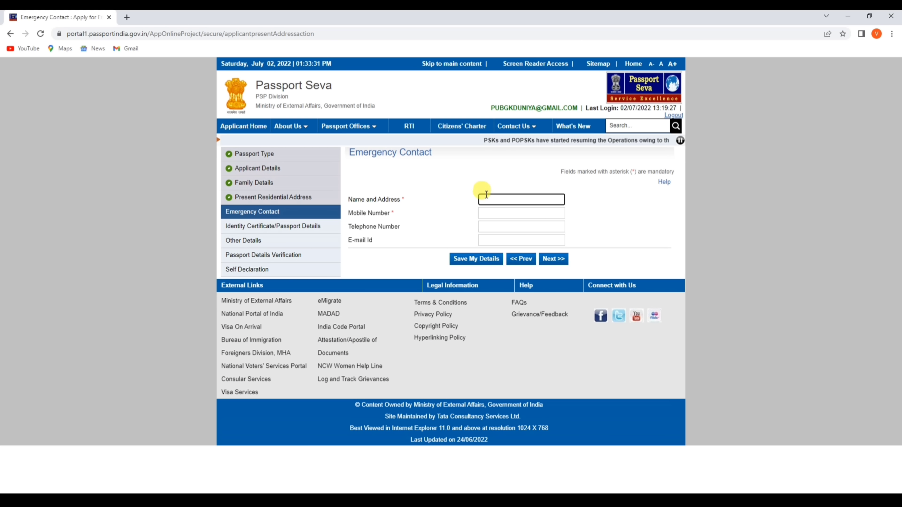
drag(351, 200, 407, 200)
click(483, 240)
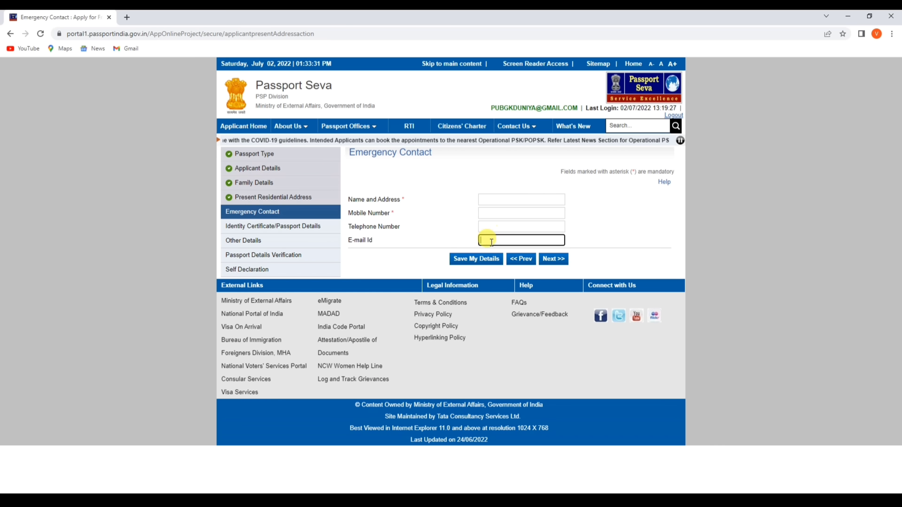
click(557, 259)
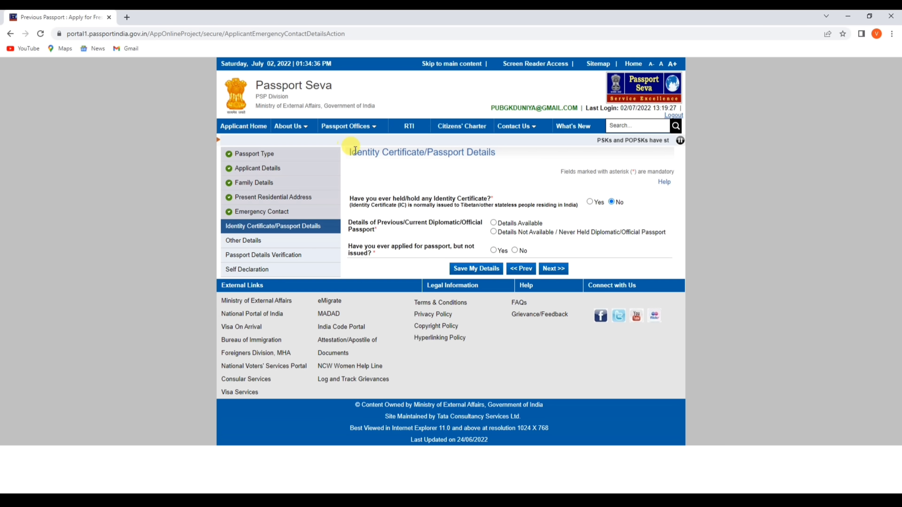
Confirm No for the identity certificate question
drag(355, 150, 498, 151)
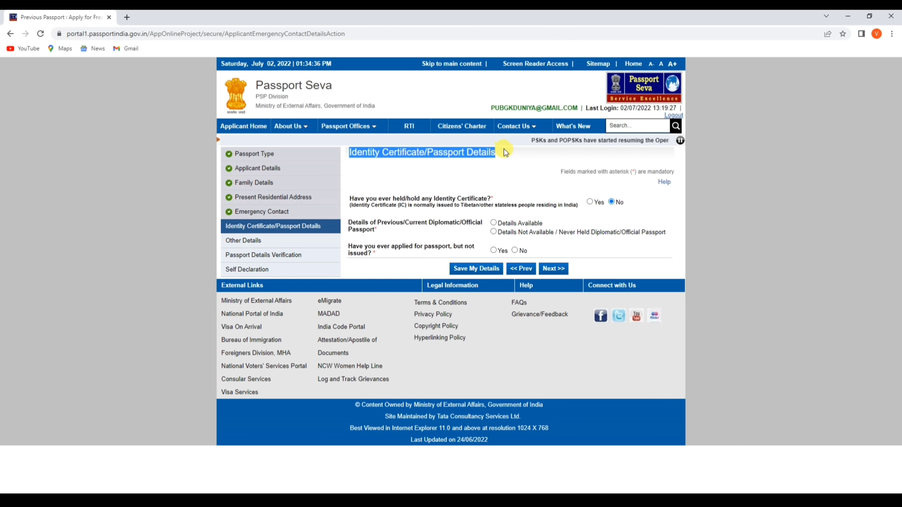
click(446, 181)
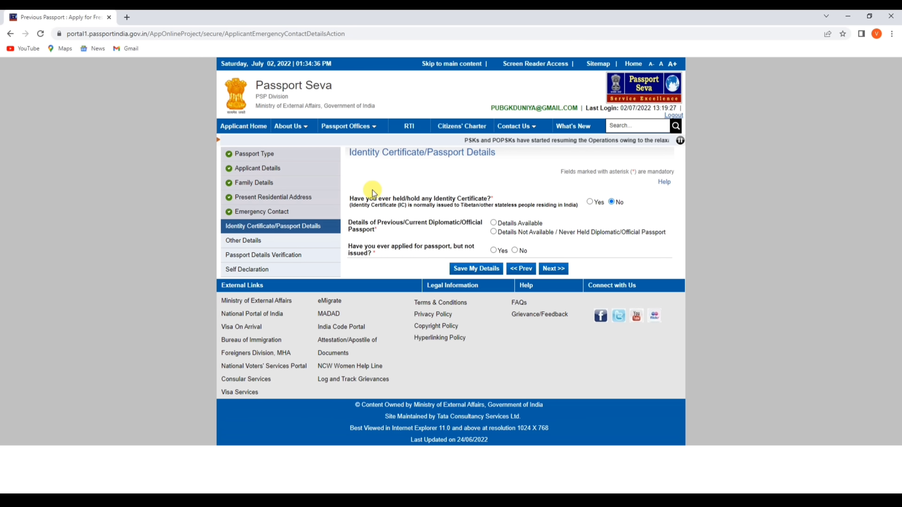
drag(357, 198, 490, 195)
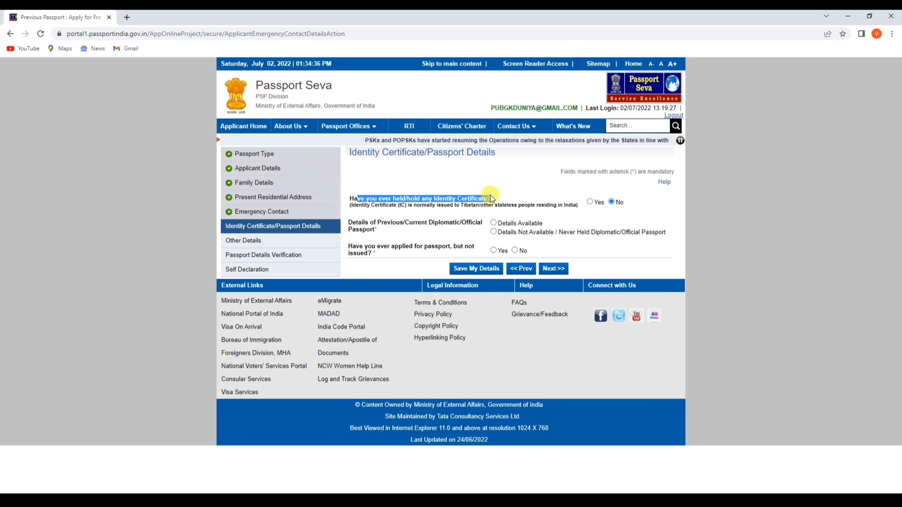
click(504, 172)
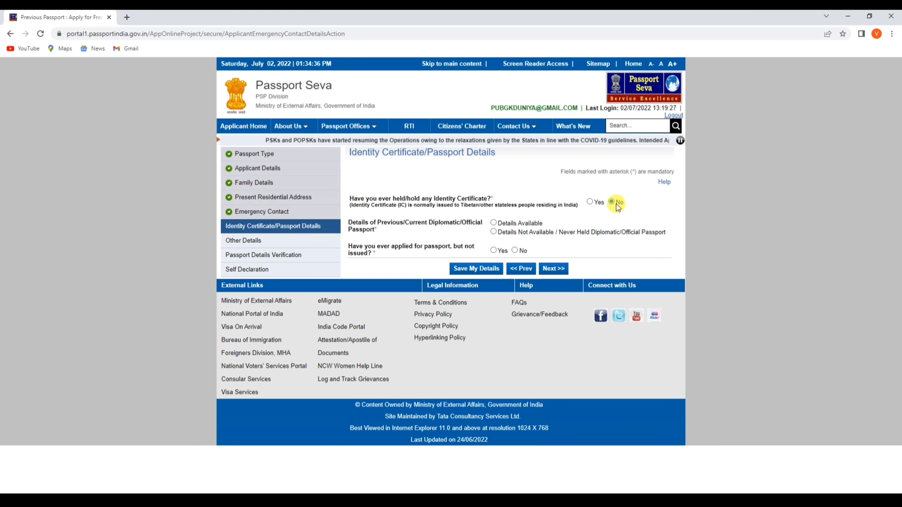
Declare no diplomatic/official passport held and No to applied-but-not-issued, then continue
drag(349, 222, 473, 227)
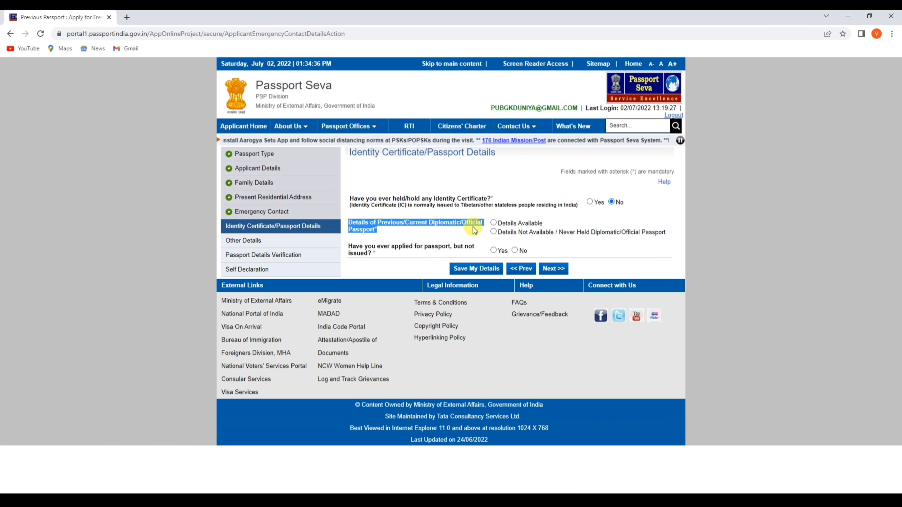
click(428, 232)
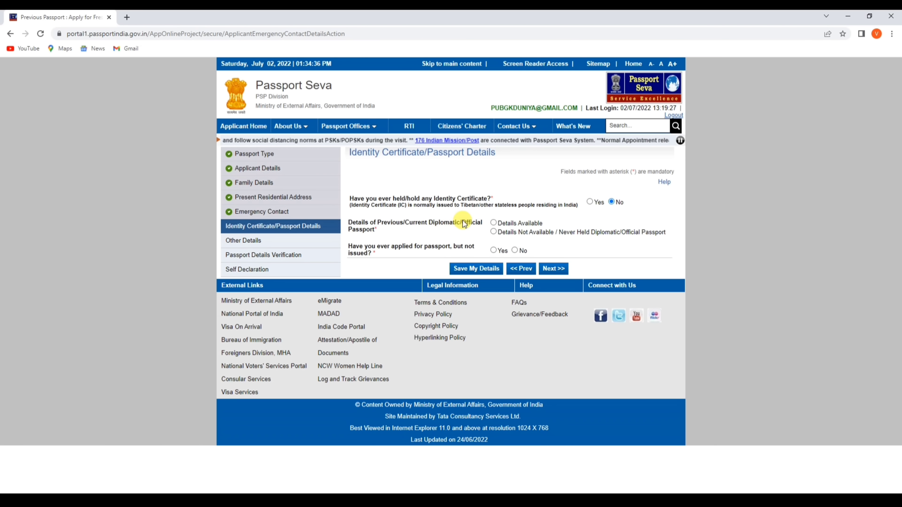
click(519, 233)
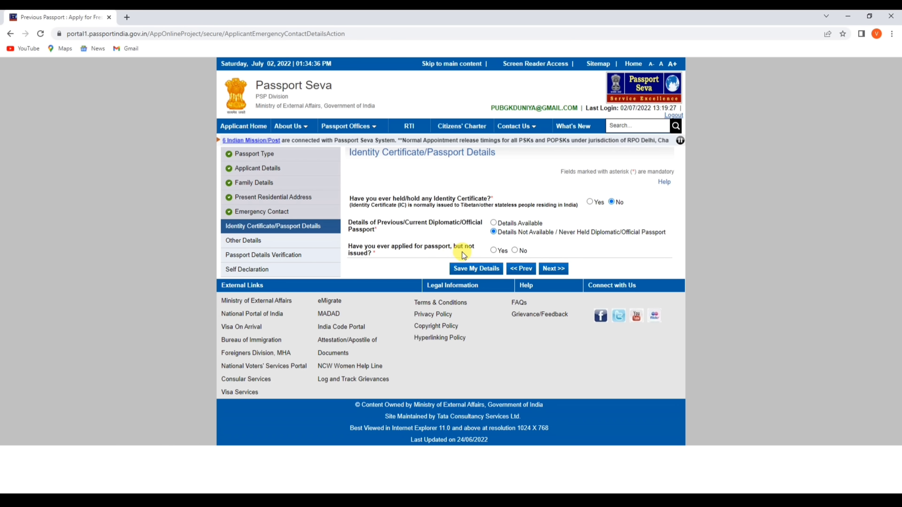
click(518, 251)
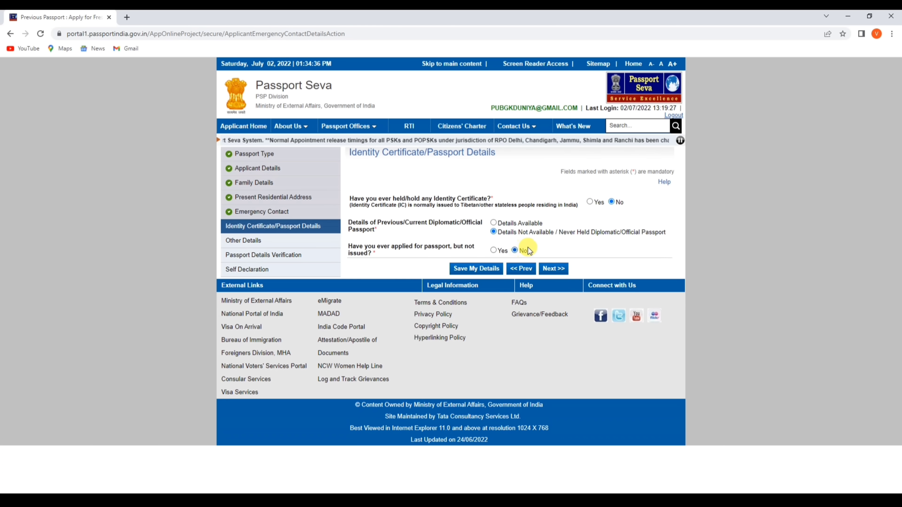
click(553, 269)
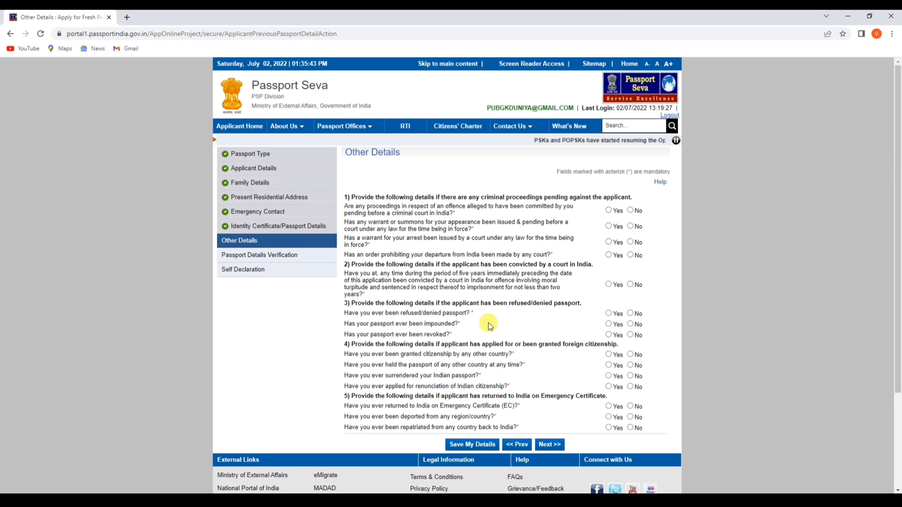
Answer No to all Other Details background questions and continue to the passport details preview
scroll(487, 323, down, 3)
scroll(485, 323, up, 2)
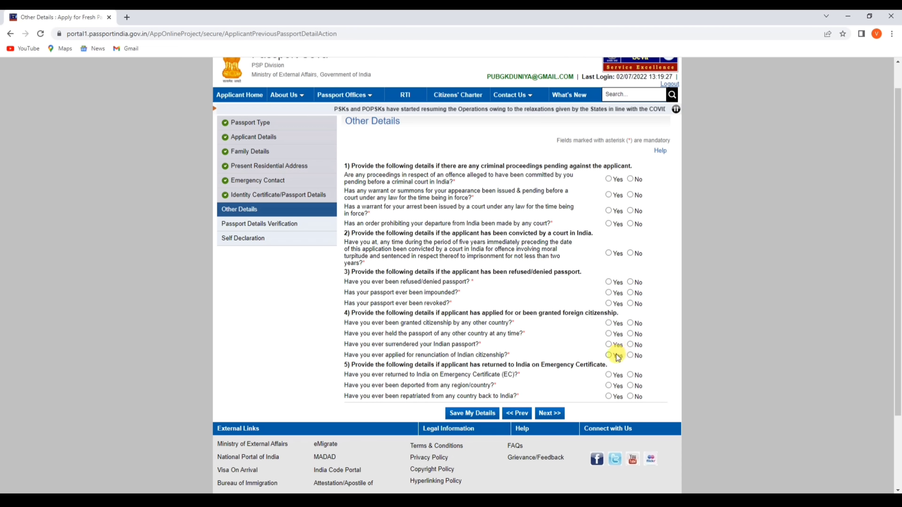
drag(350, 166, 510, 393)
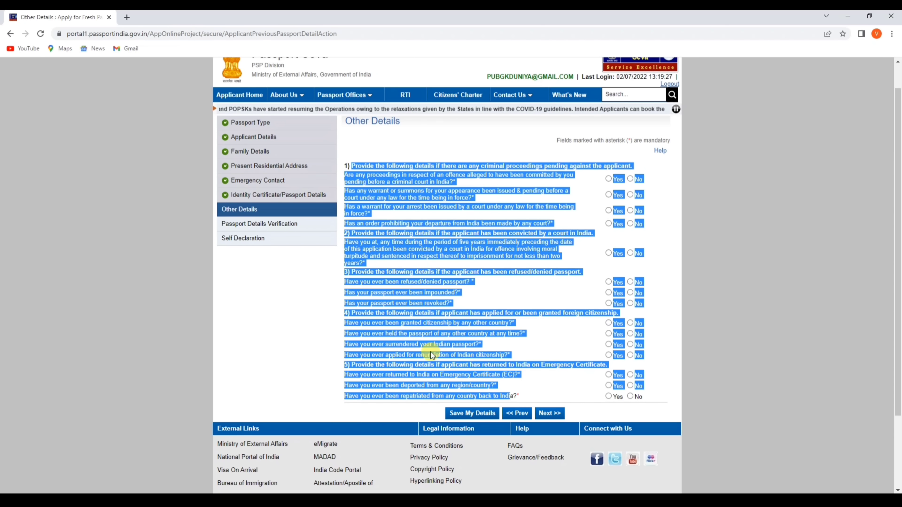
click(319, 343)
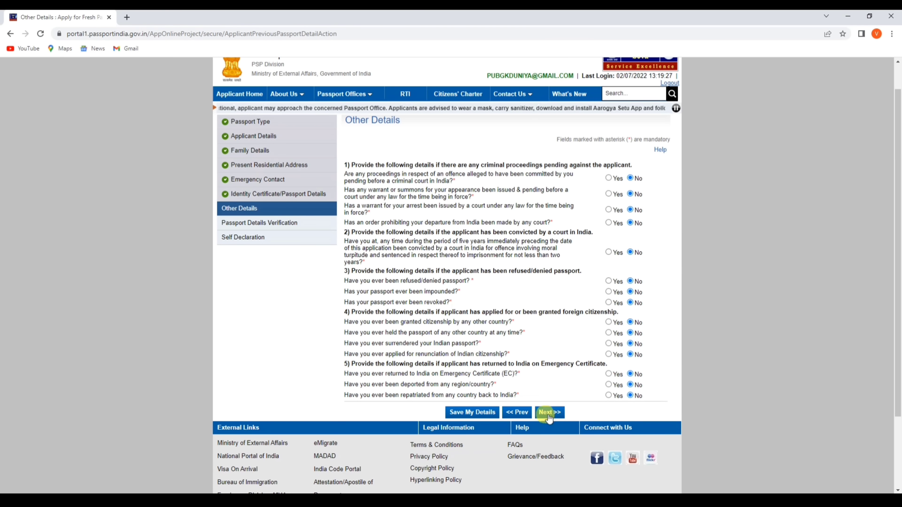
click(549, 415)
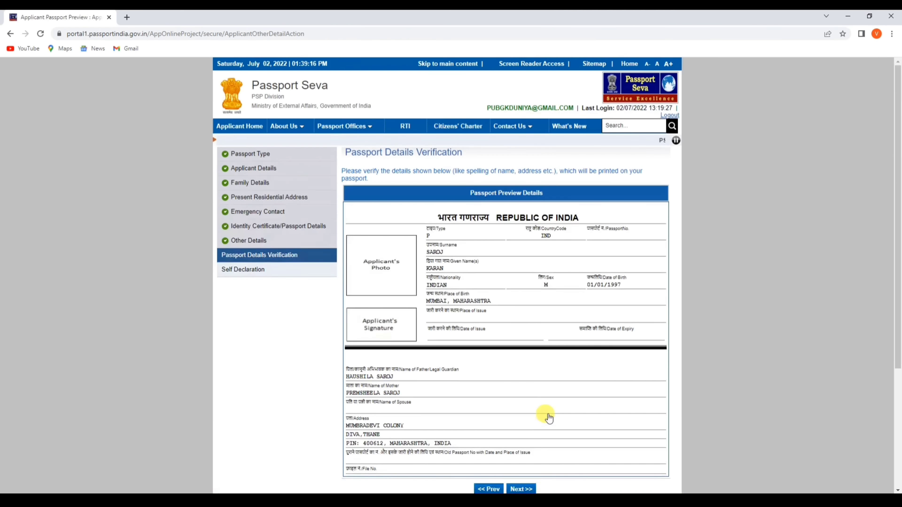
Scroll through the Passport Details Verification preview to review it
scroll(548, 418, down, 1)
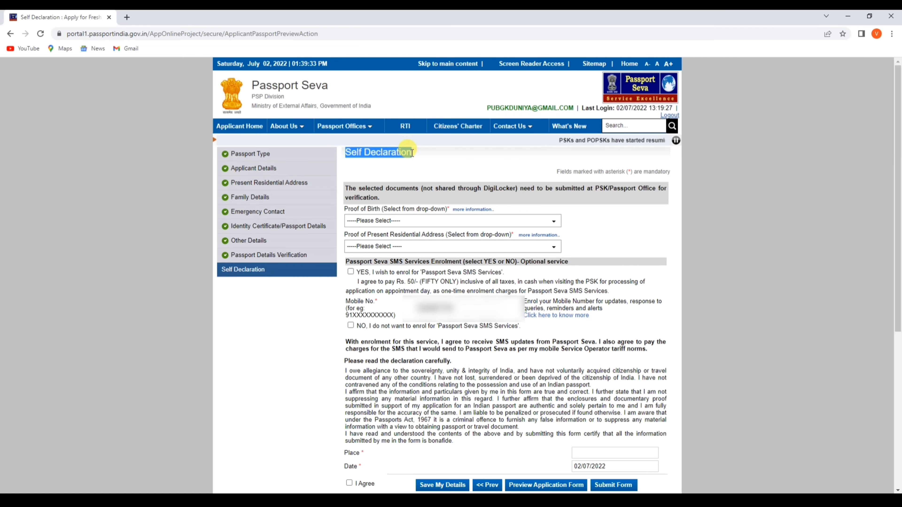
Choose PAN Card issued by the Income Tax Department as proof of birth, dismissing the DigiLocker notice
scroll(448, 163, down, 1)
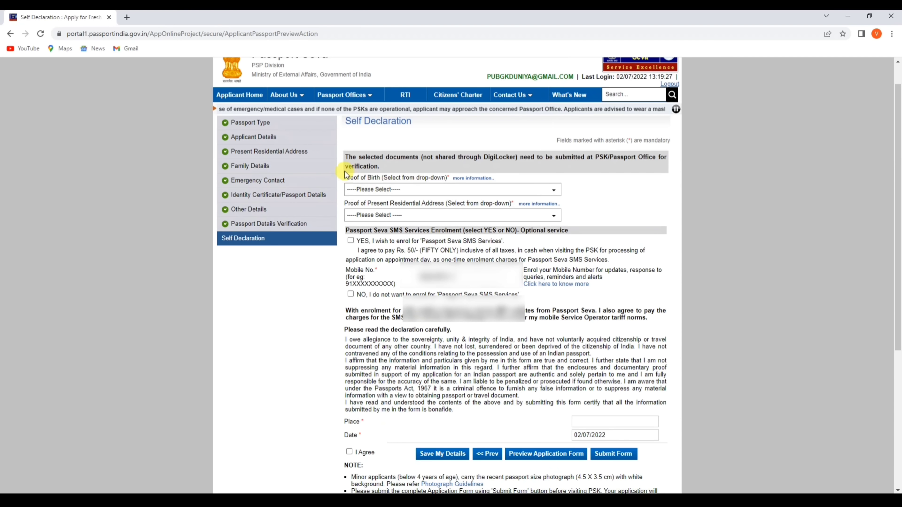
drag(345, 177, 371, 177)
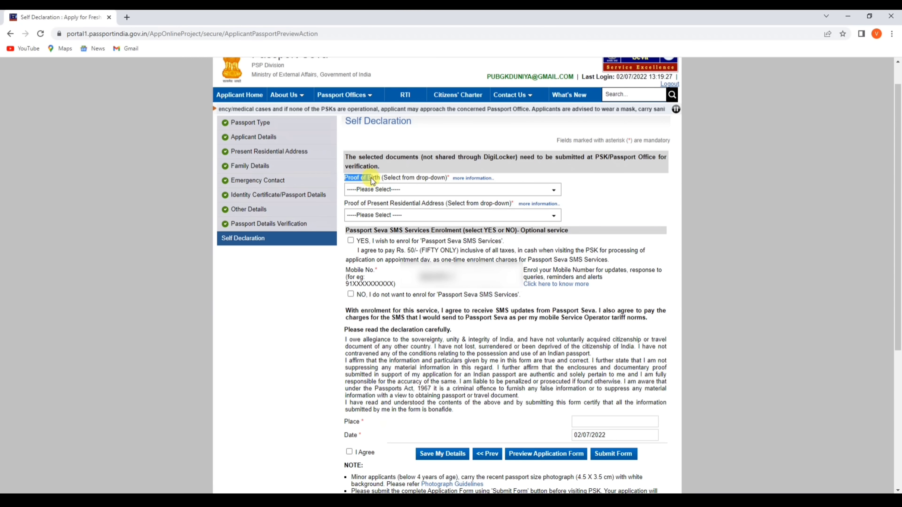
click(389, 182)
click(386, 191)
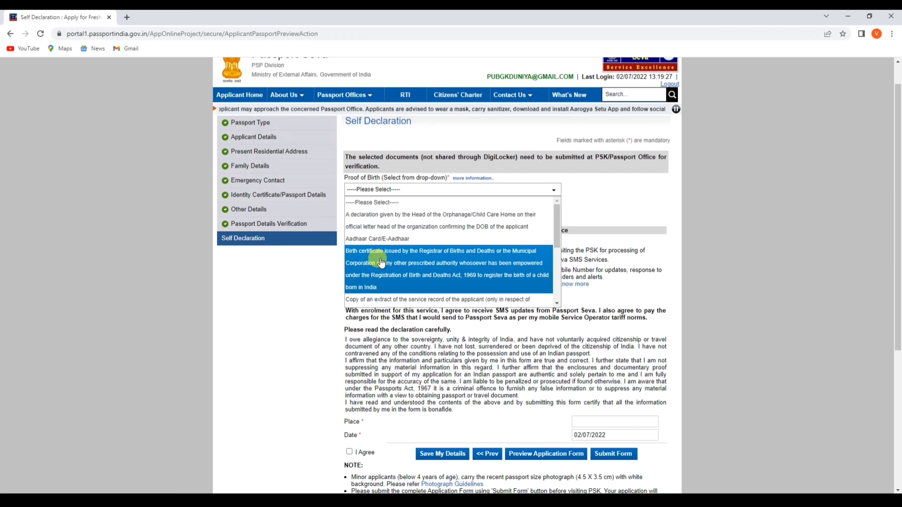
scroll(381, 263, down, 3)
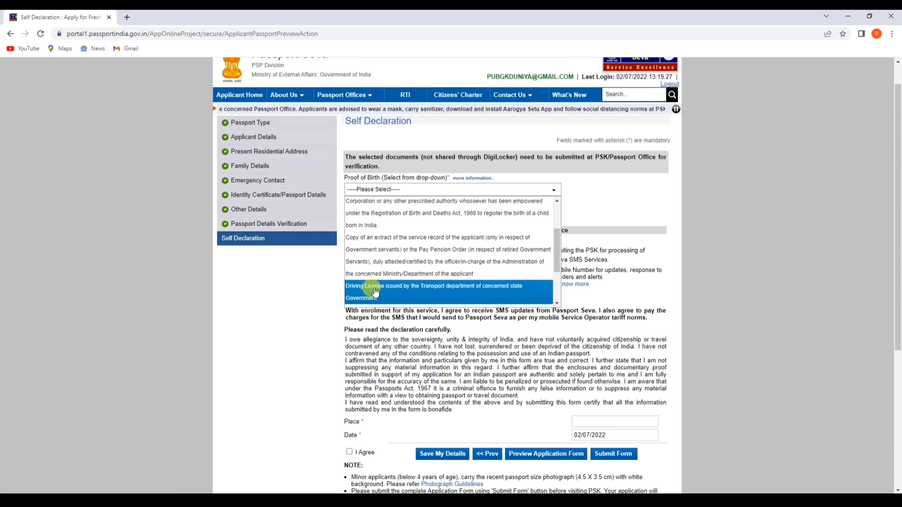
scroll(381, 291, down, 2)
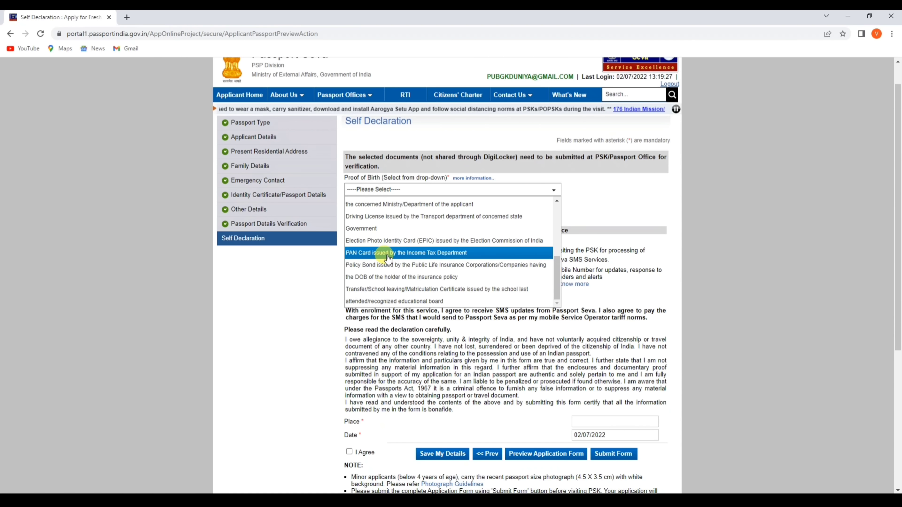
click(376, 255)
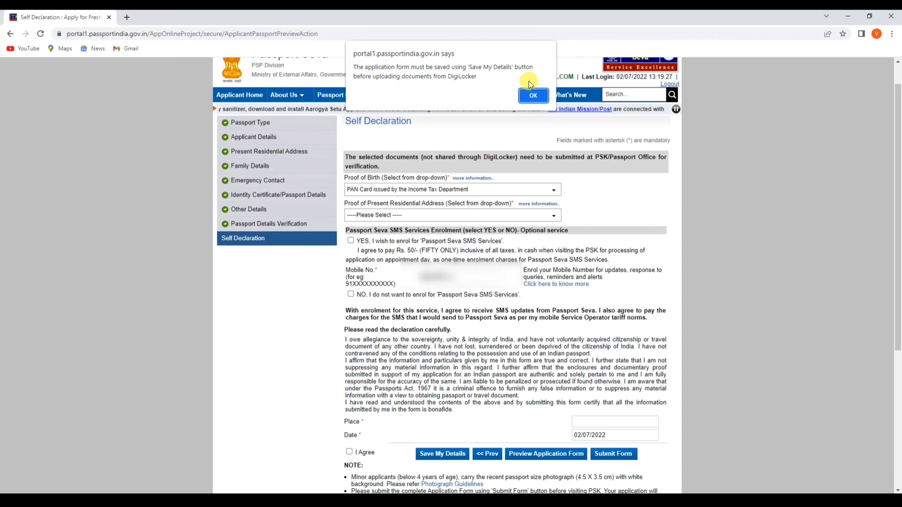
click(531, 97)
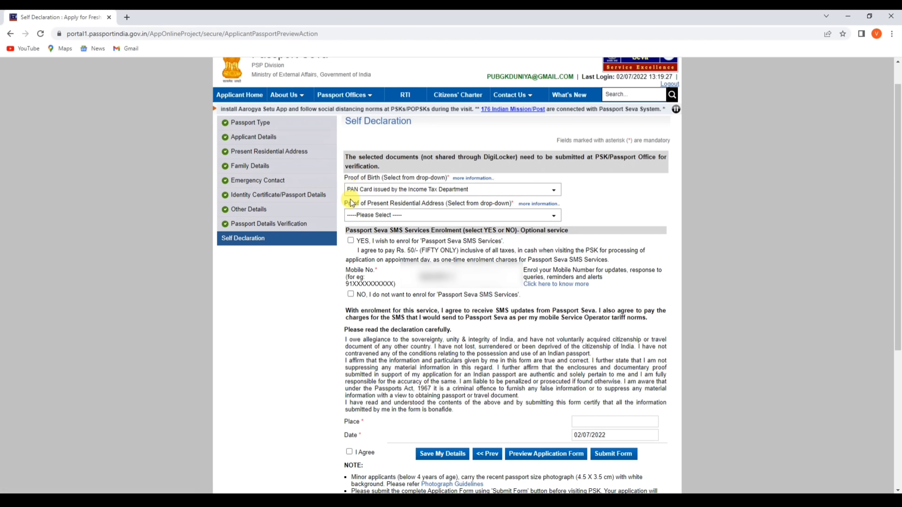
Choose Aadhaar Card as proof of present address and dismiss the DigiLocker notice
drag(349, 205, 439, 206)
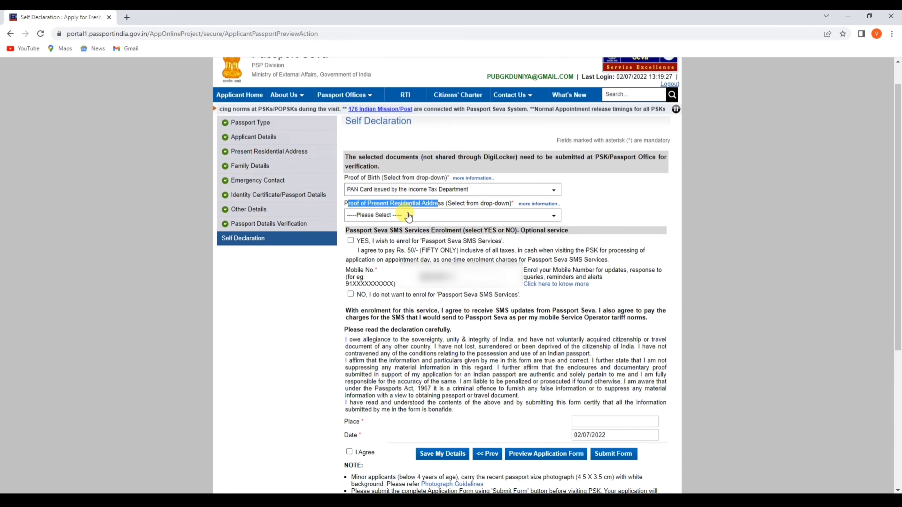
click(376, 216)
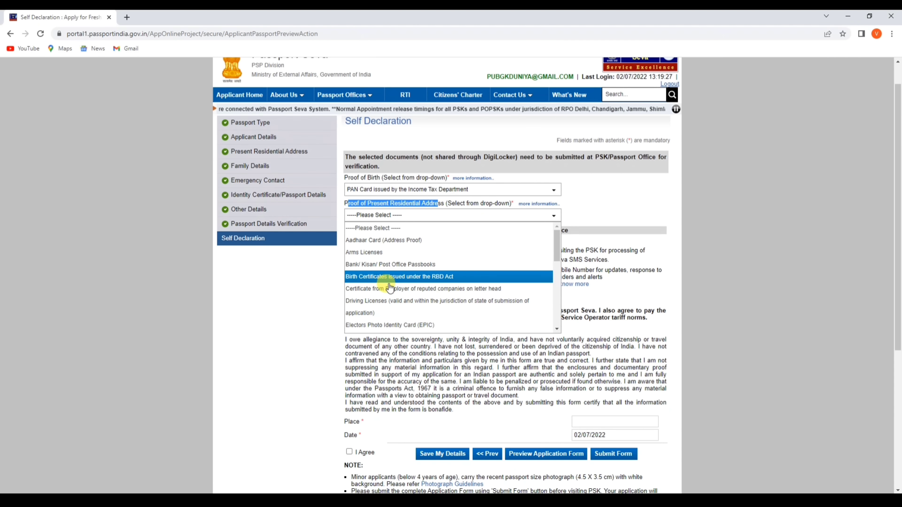
scroll(387, 278, down, 2)
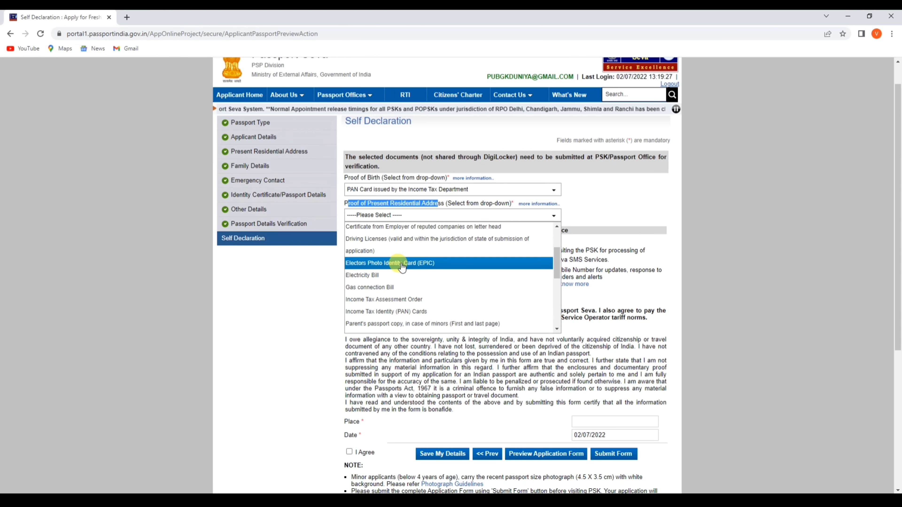
scroll(398, 278, down, 4)
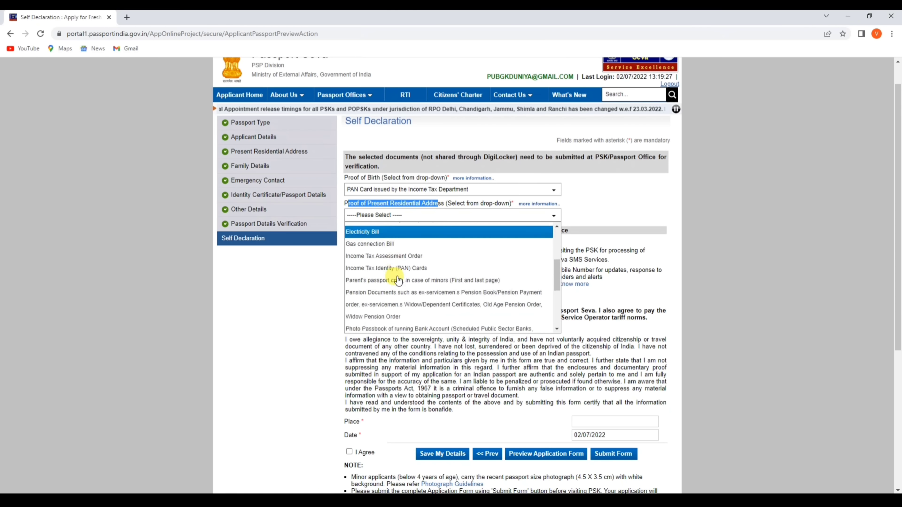
scroll(389, 269, down, 6)
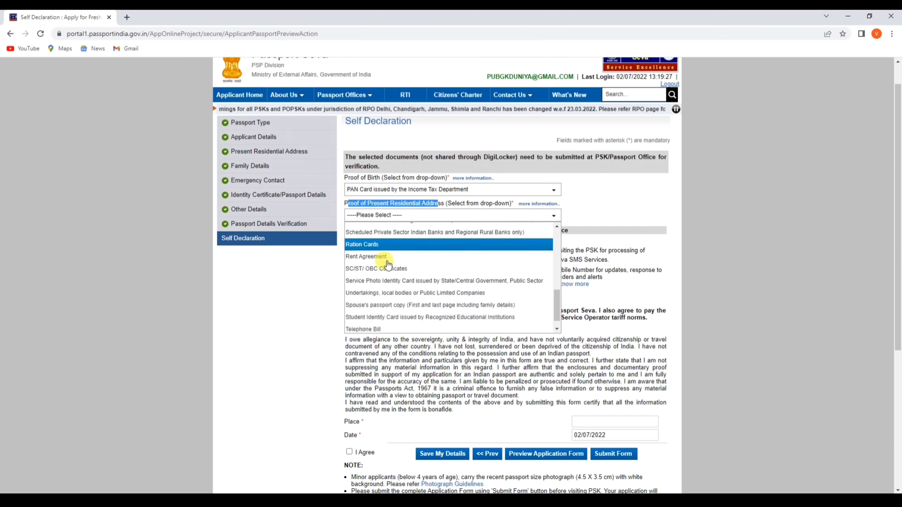
scroll(386, 262, up, 10)
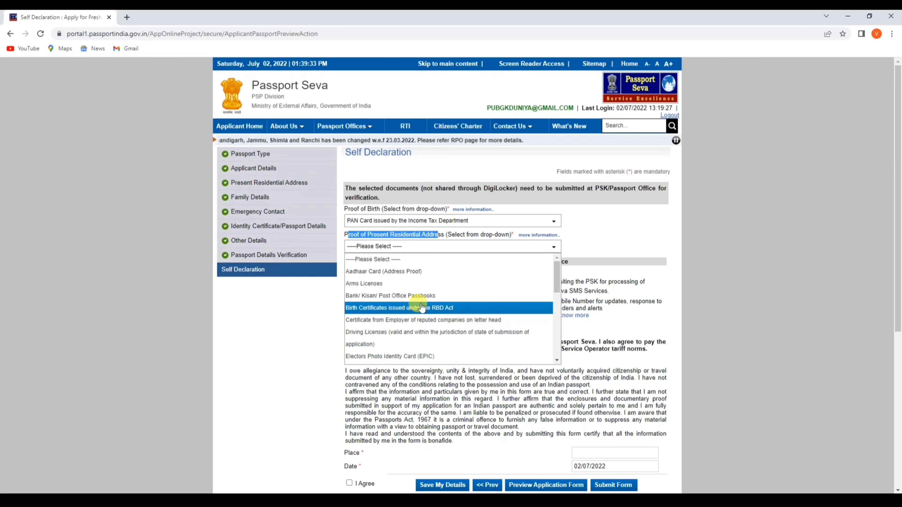
click(390, 272)
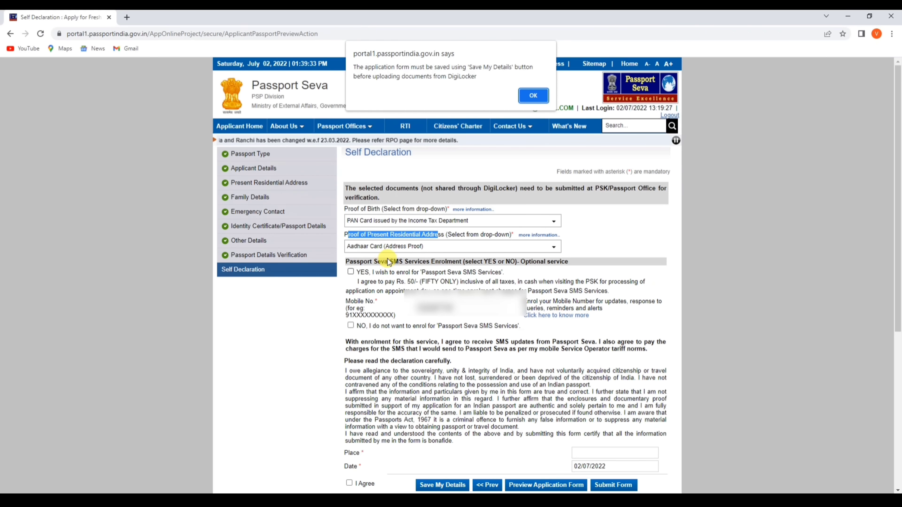
click(534, 96)
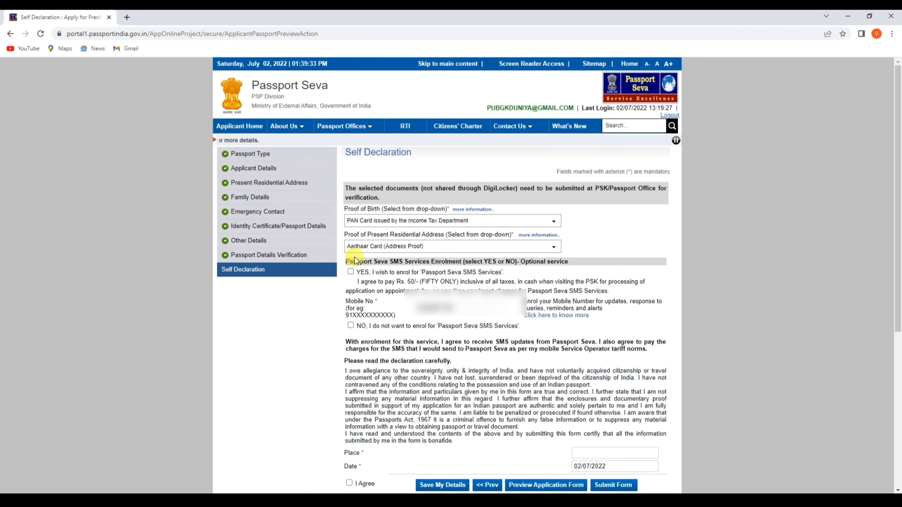
Opt in to Passport Seva SMS services and accept the self declaration
drag(351, 265, 449, 262)
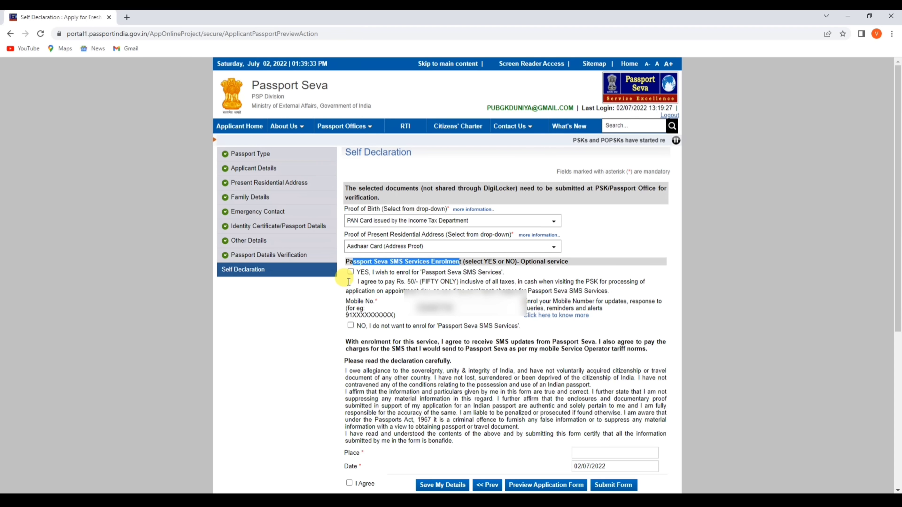
click(350, 272)
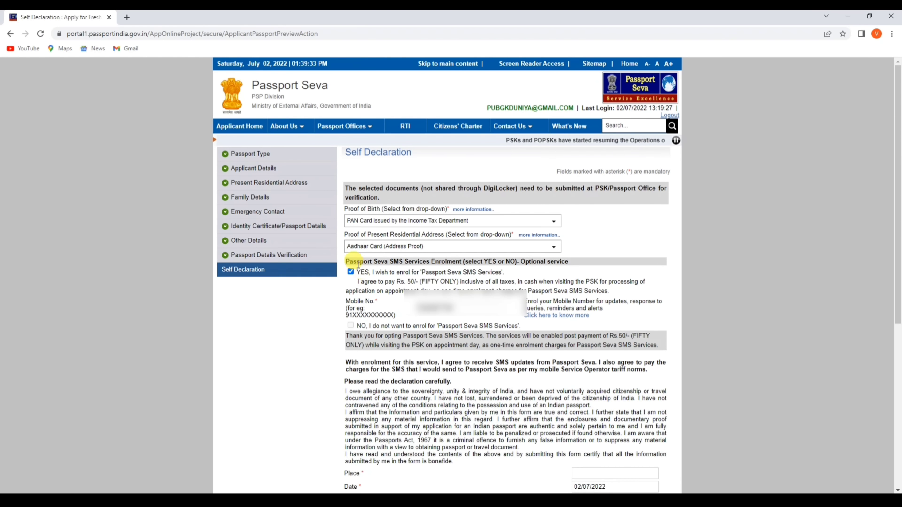
click(350, 271)
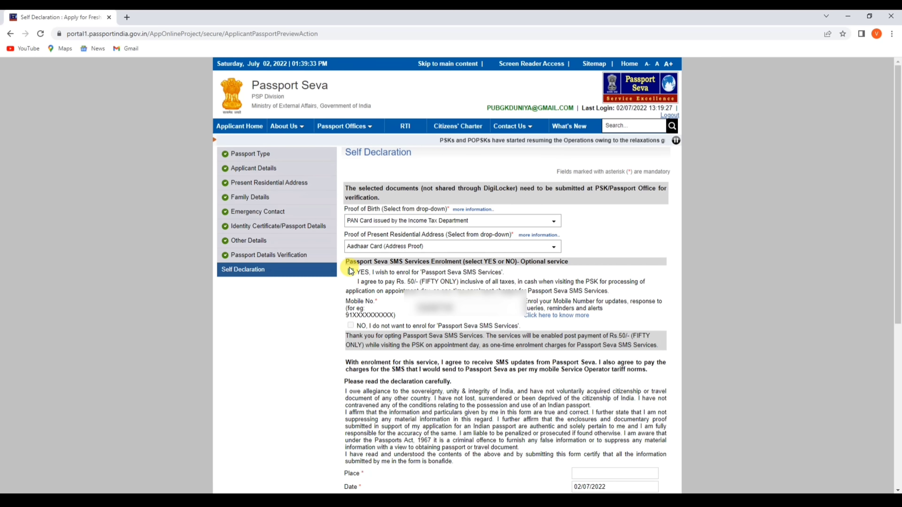
scroll(616, 327, down, 3)
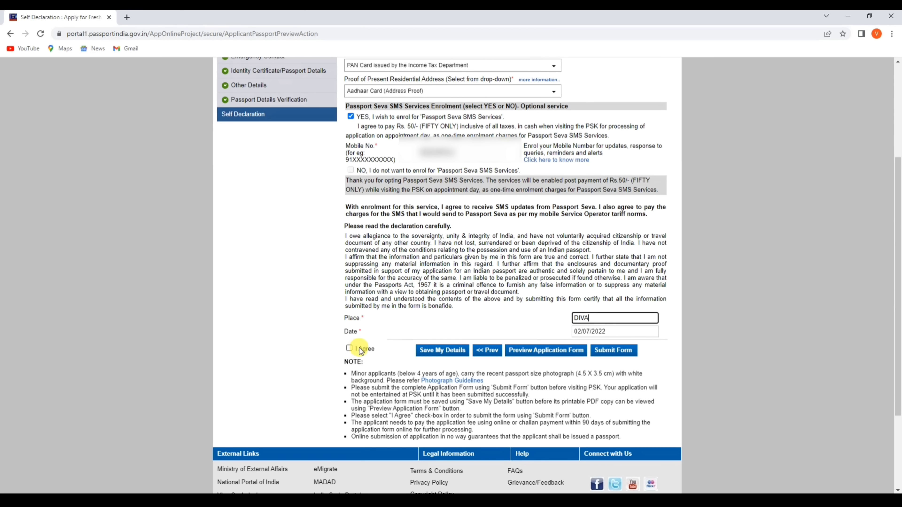
click(351, 349)
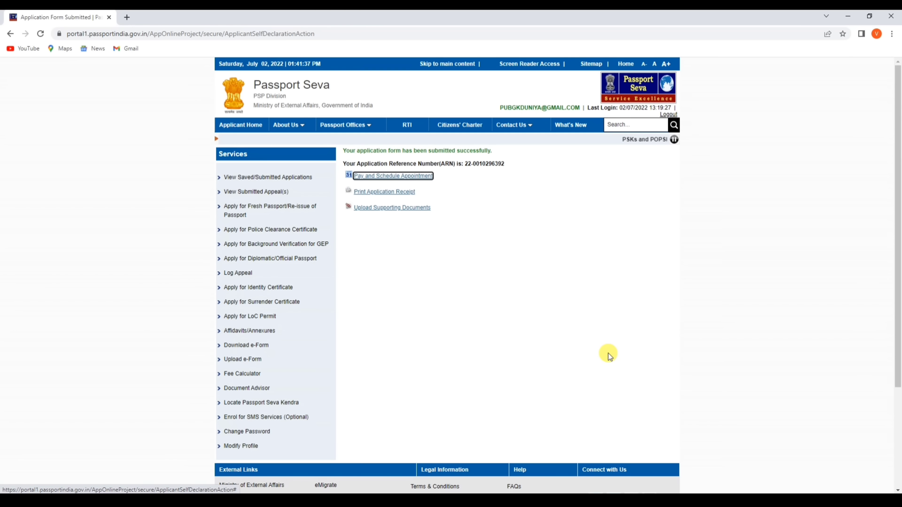
Review the submission success message and the Application Reference Number
click(411, 270)
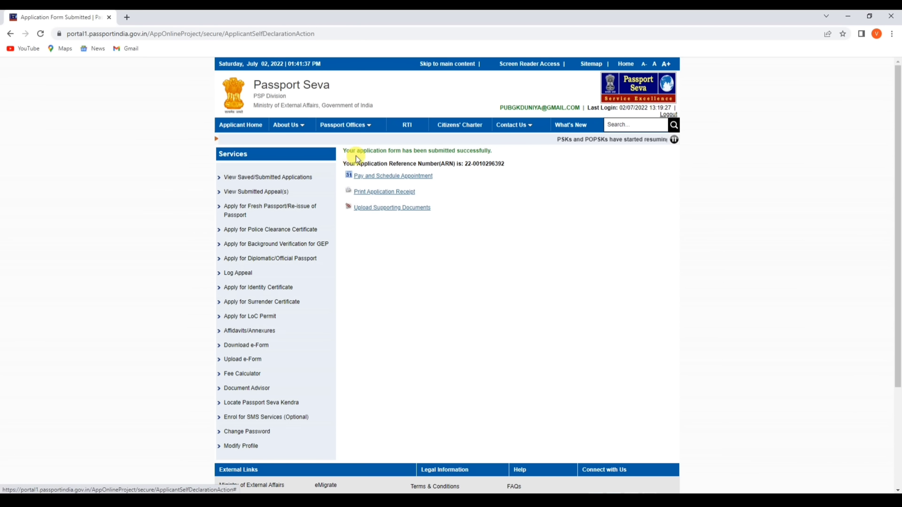
drag(375, 148, 497, 157)
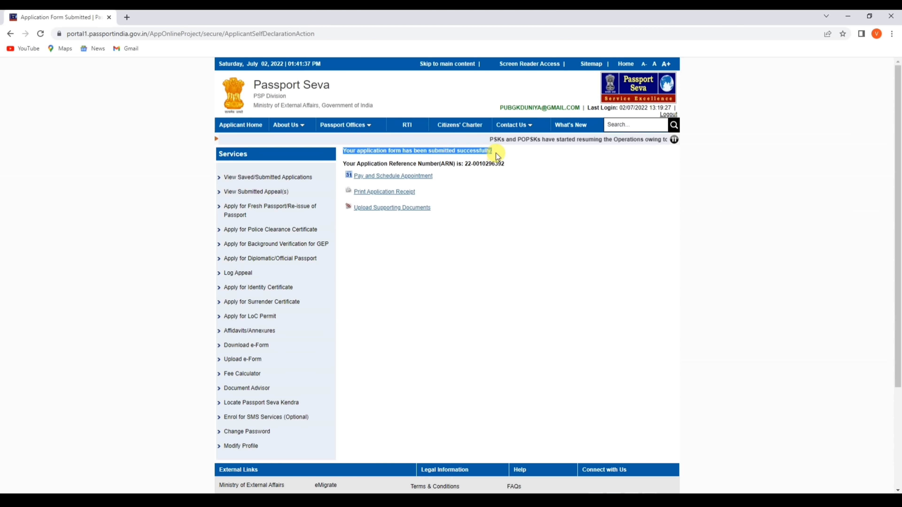
click(501, 153)
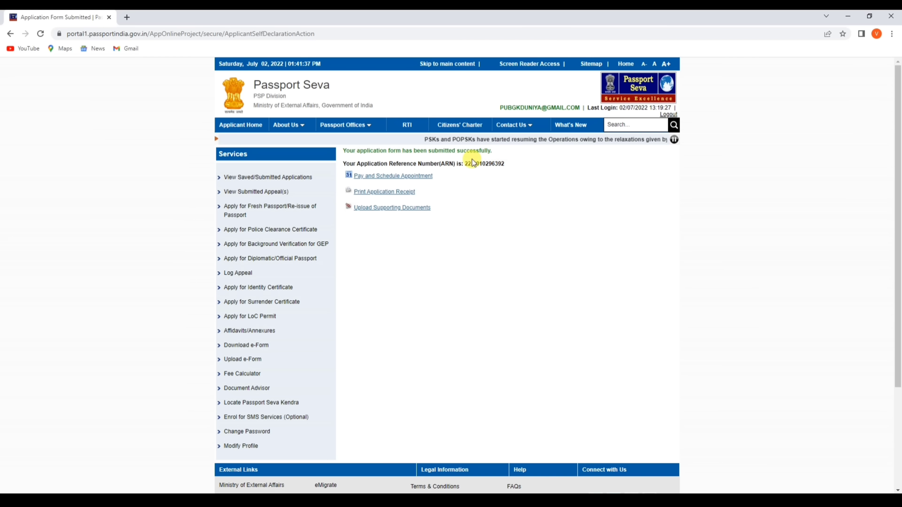
drag(364, 163, 466, 165)
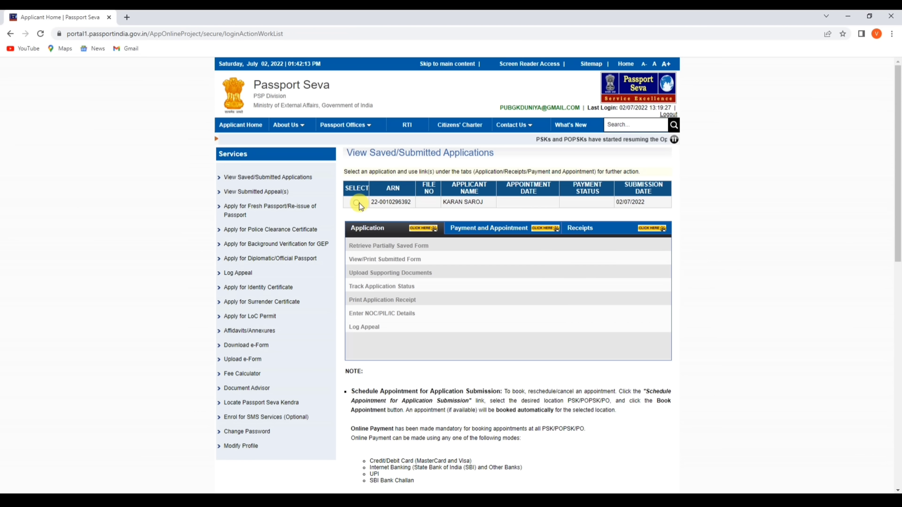
Select the submitted application and choose Pay and Schedule Appointment under Payment and Appointment
click(357, 202)
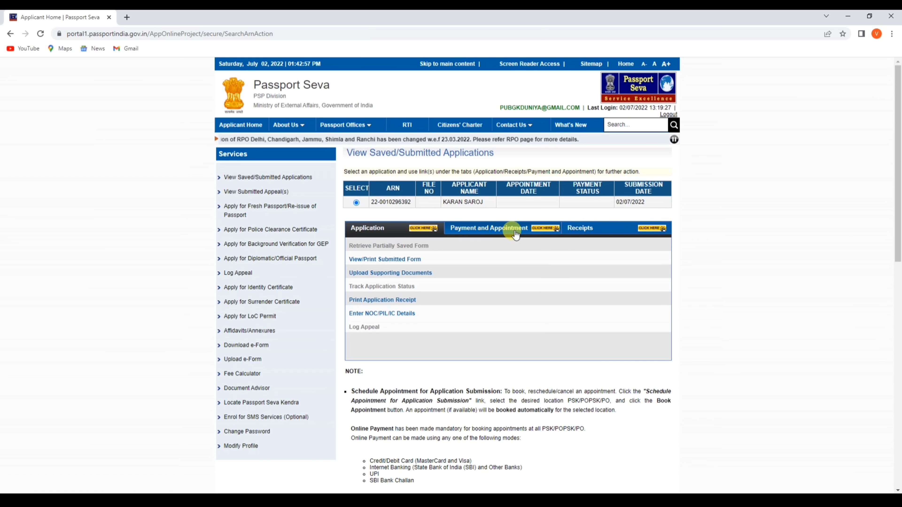
click(490, 231)
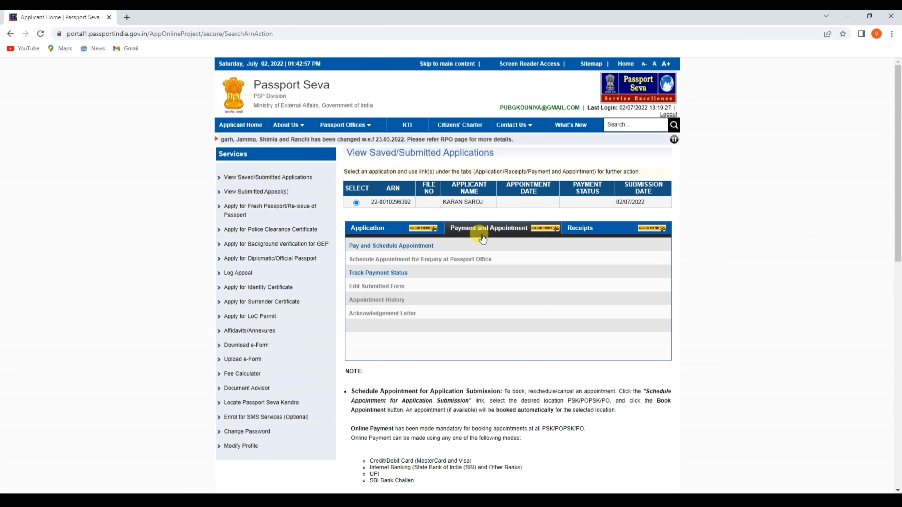
click(408, 246)
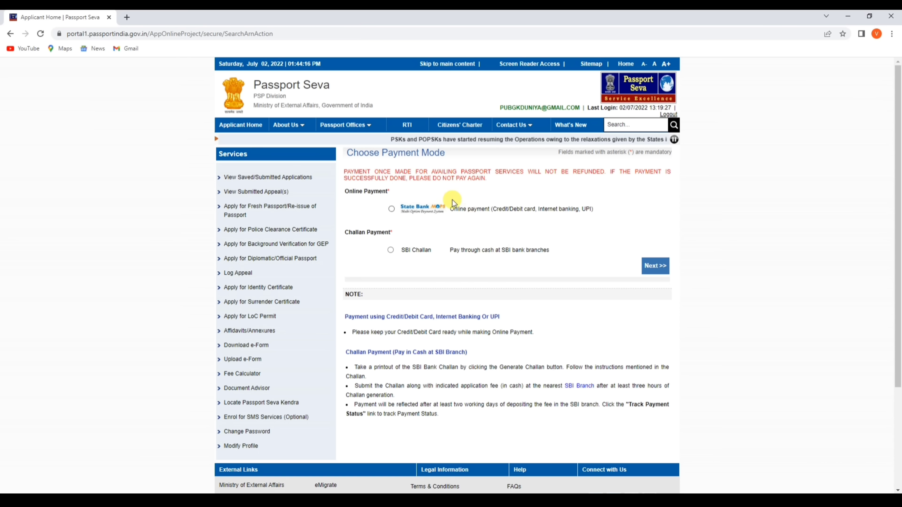
Pay online through State Bank MOPS and book at PSK Thane II, entering the captcha
click(392, 209)
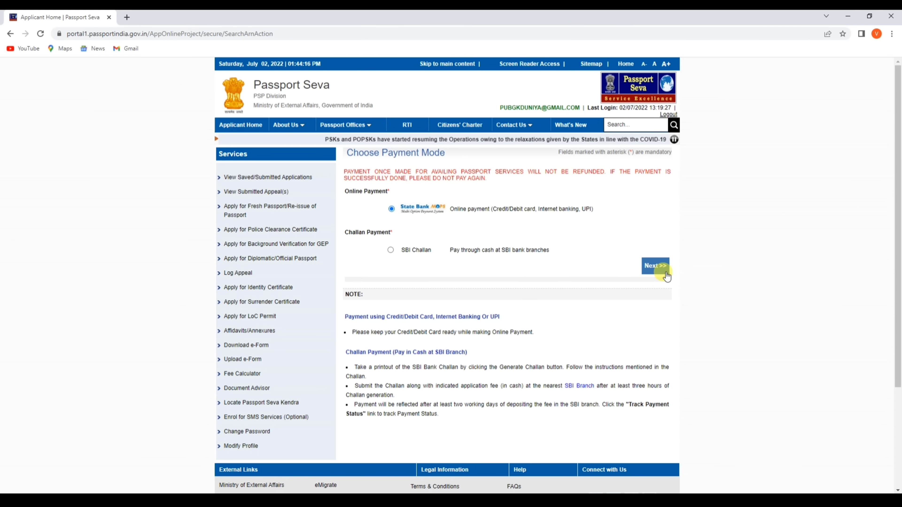
click(656, 267)
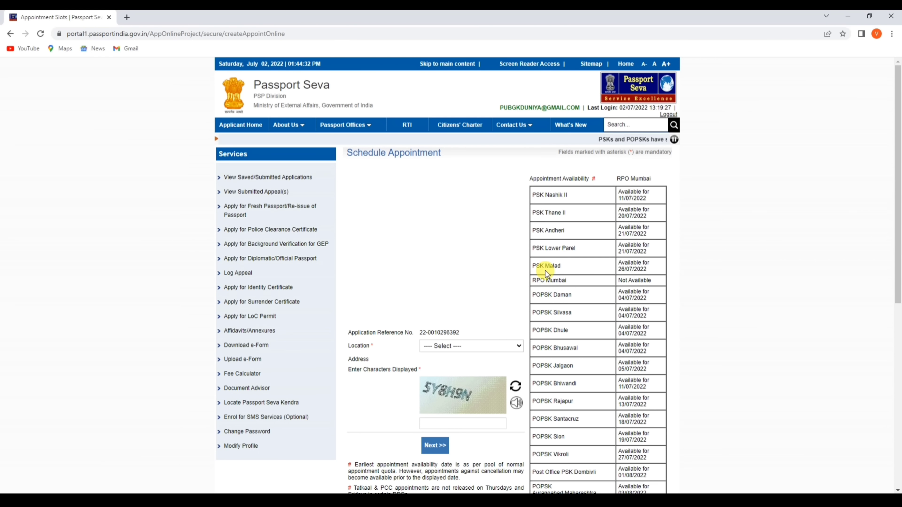
scroll(502, 244, down, 3)
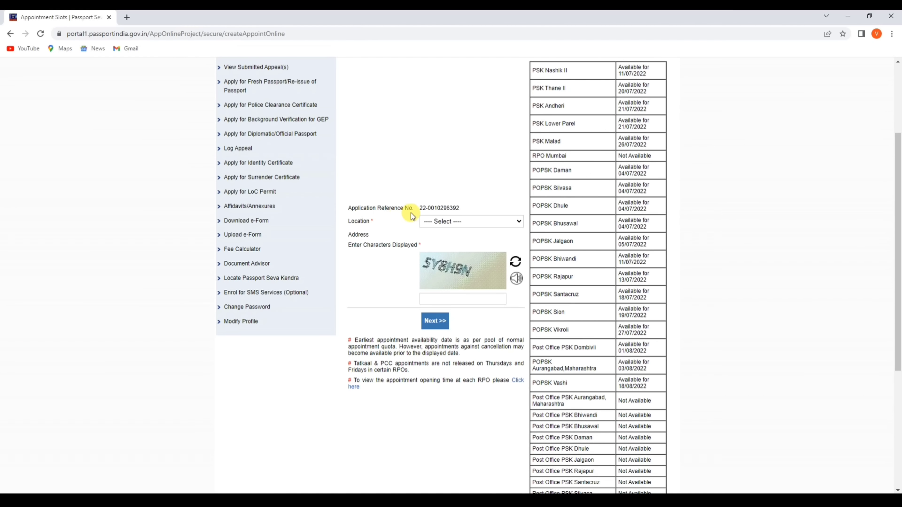
drag(380, 222, 354, 221)
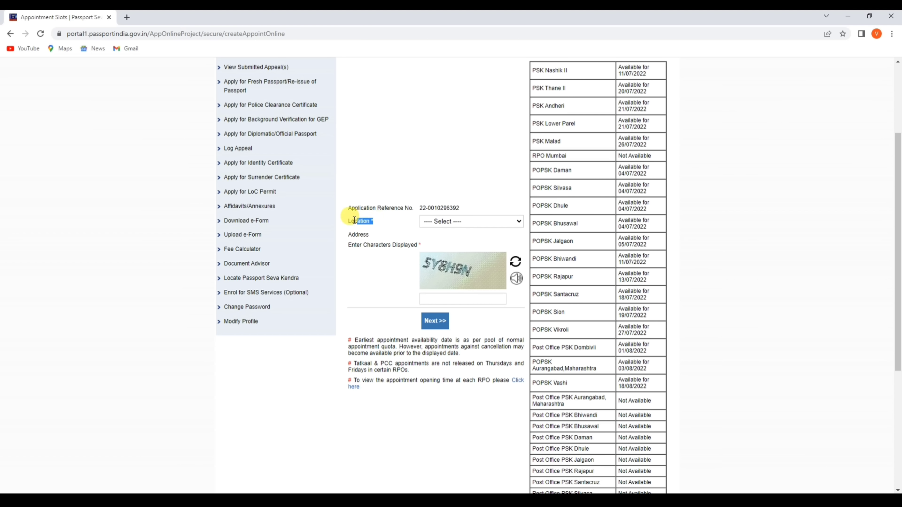
click(441, 222)
click(441, 240)
click(440, 299)
text(5Y8H9N)
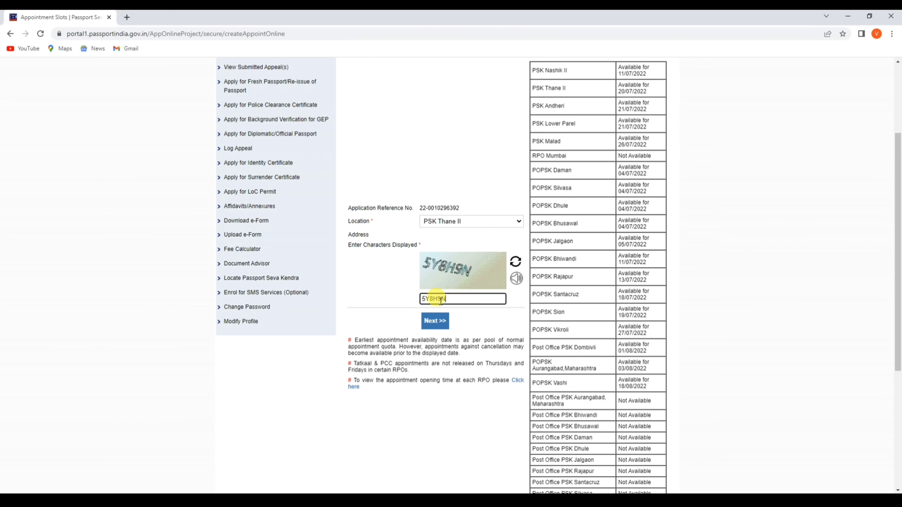
click(437, 327)
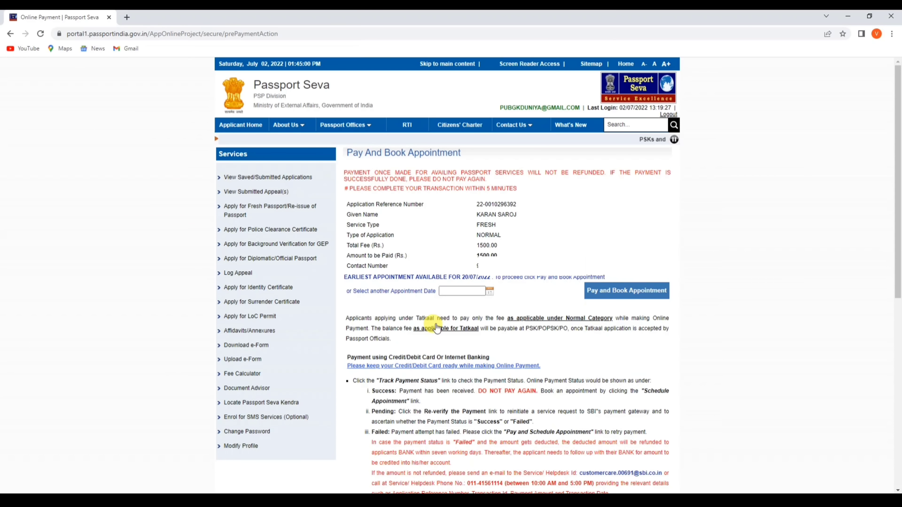
Change the appointment date to 21/07/2022 and confirm Pay and Book Appointment, accepting the alert
double_click(491, 254)
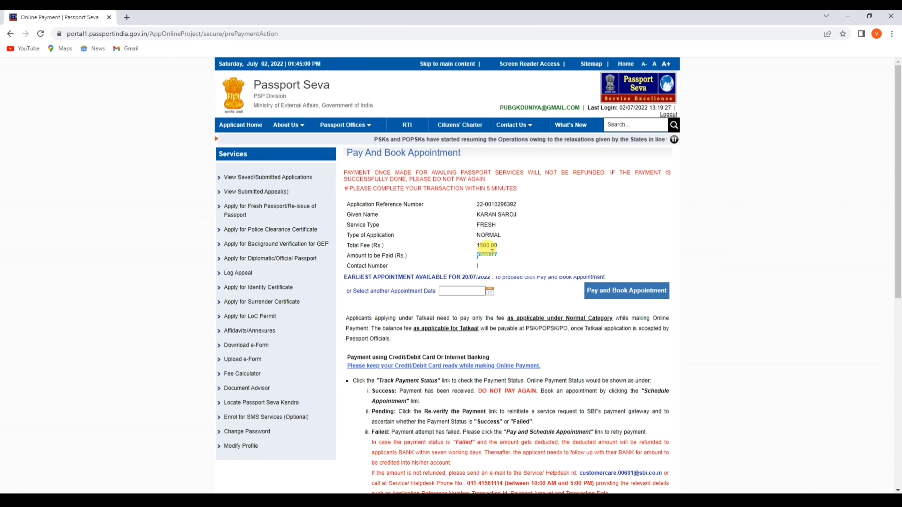
click(517, 246)
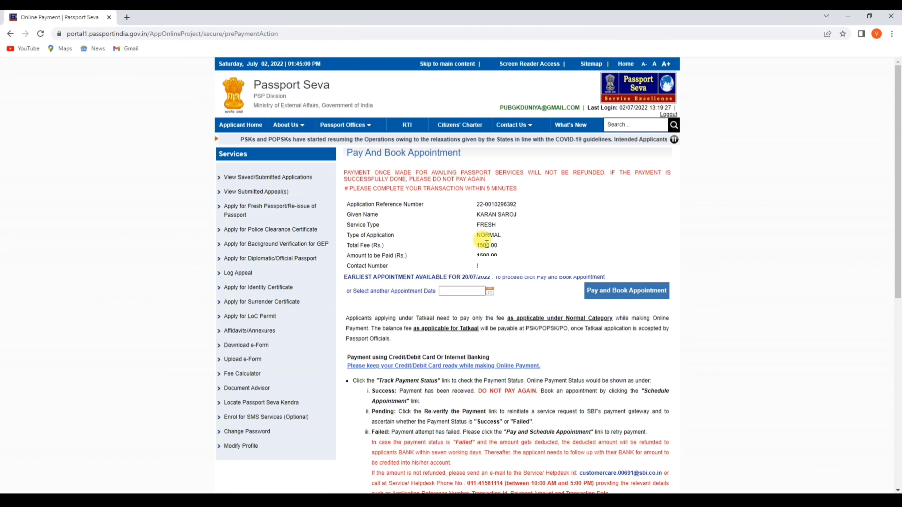
click(490, 291)
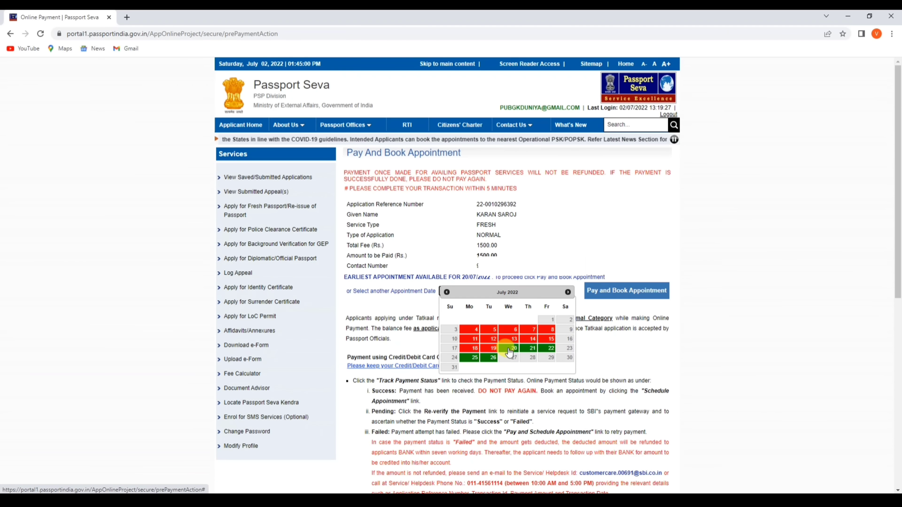
click(528, 355)
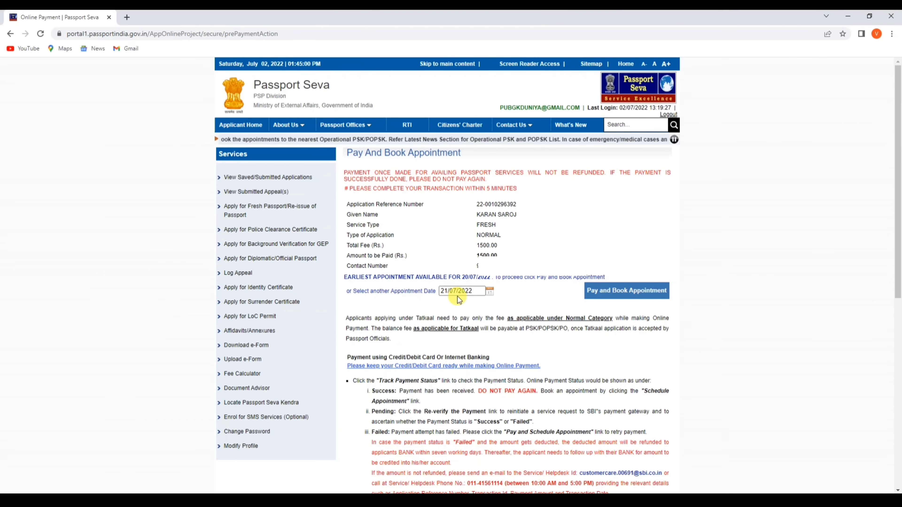
click(628, 297)
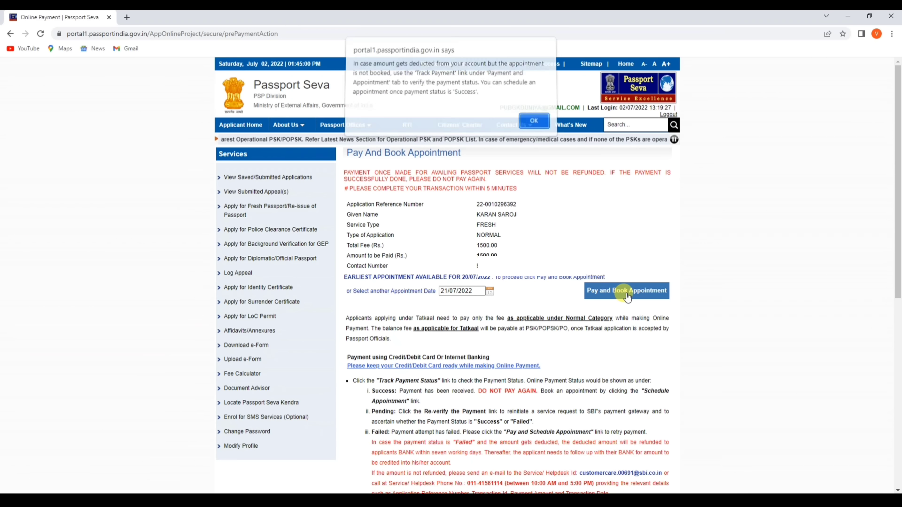
click(531, 123)
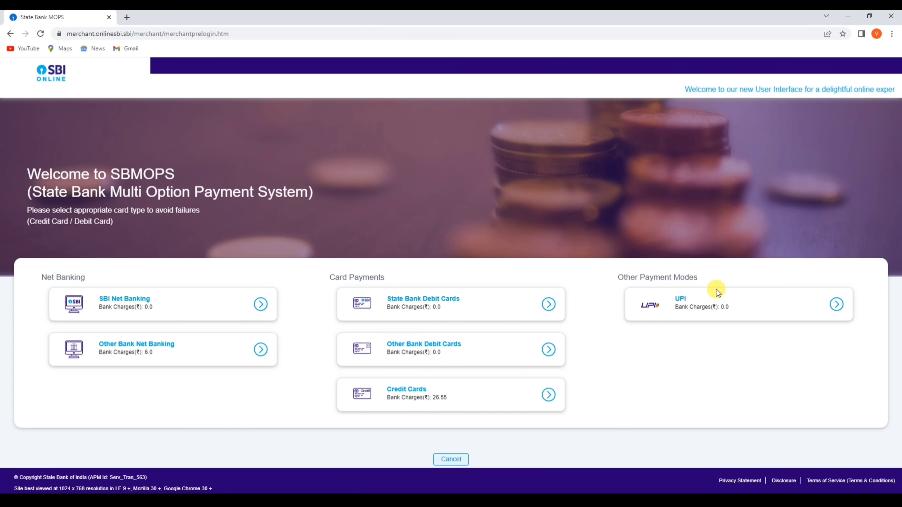
Choose UPI on SBI MOPS, then confirm the application's payment status shows Initiated
click(768, 301)
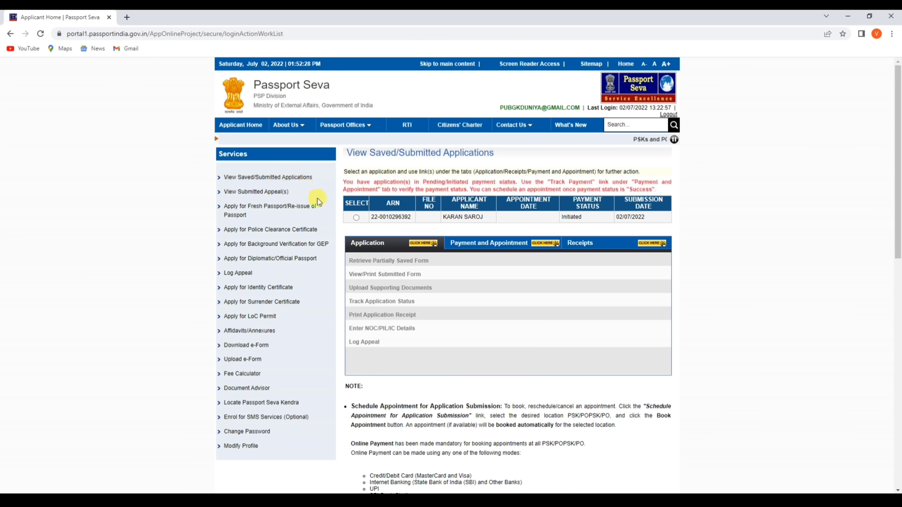
click(355, 218)
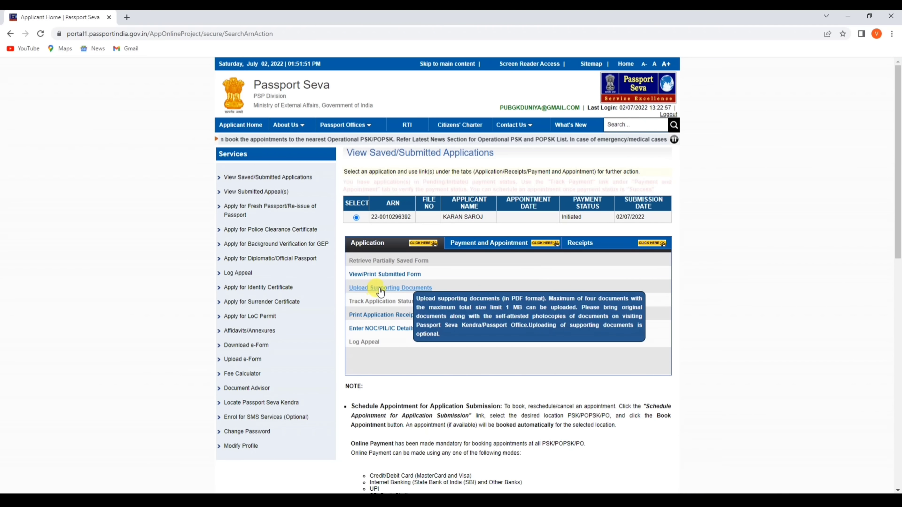
click(360, 291)
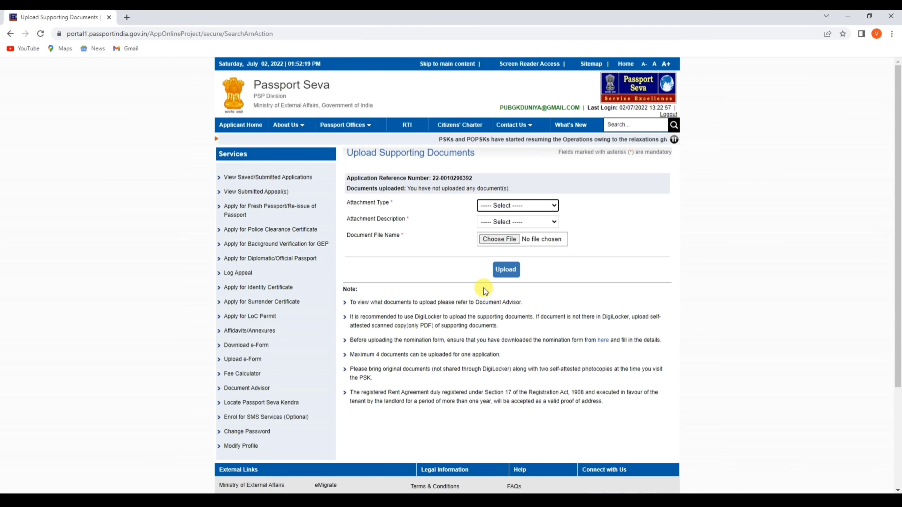
click(290, 179)
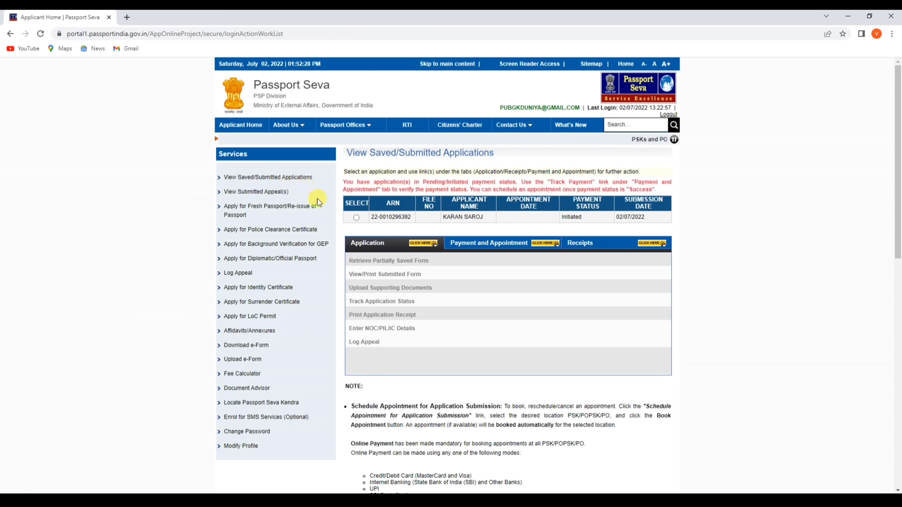
Review the application receipt (Not paid, blank appointment details) and open it for printing
click(355, 217)
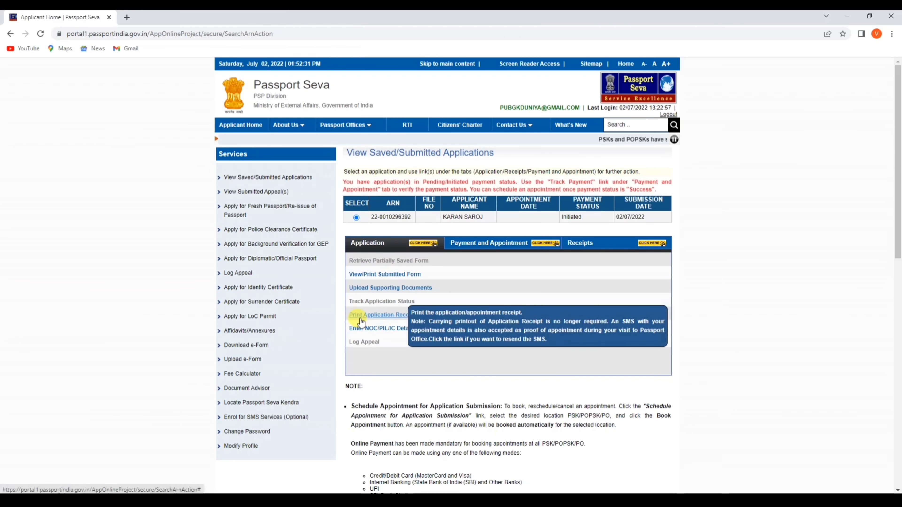
click(368, 315)
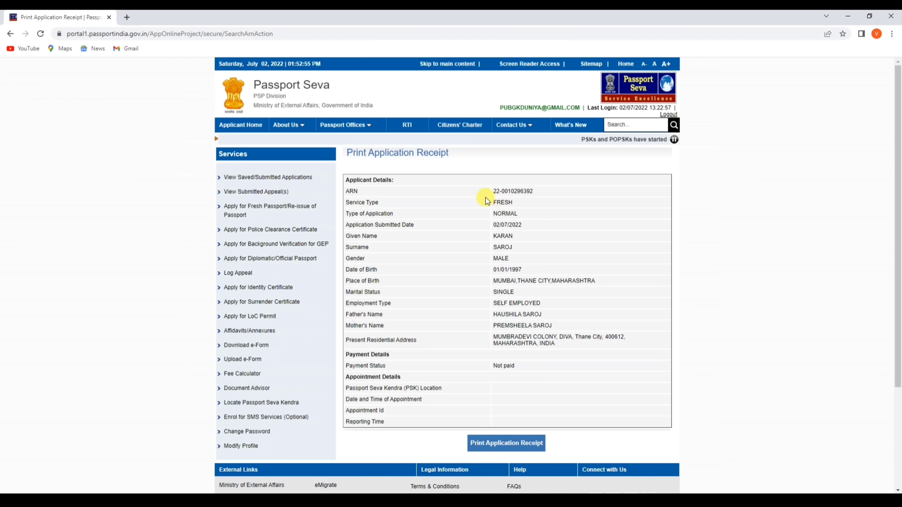
drag(493, 191, 546, 361)
click(509, 400)
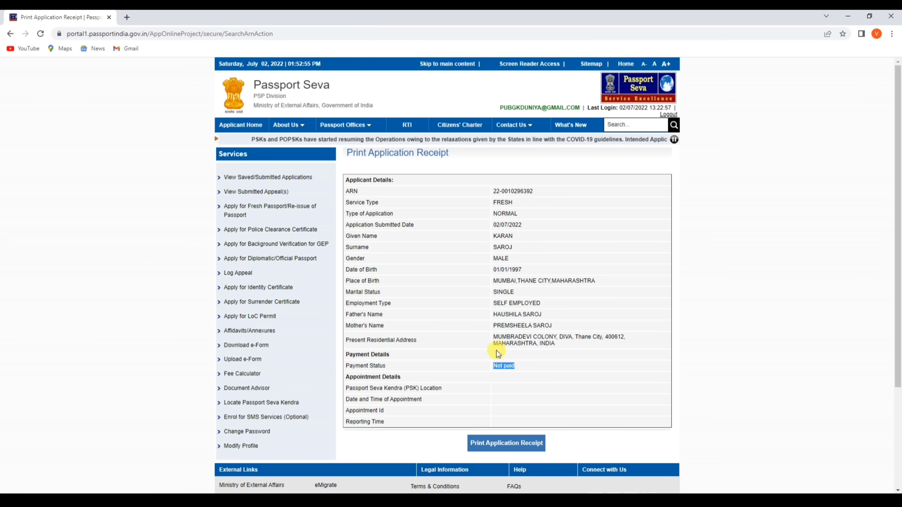
drag(385, 412, 353, 409)
drag(422, 399, 375, 398)
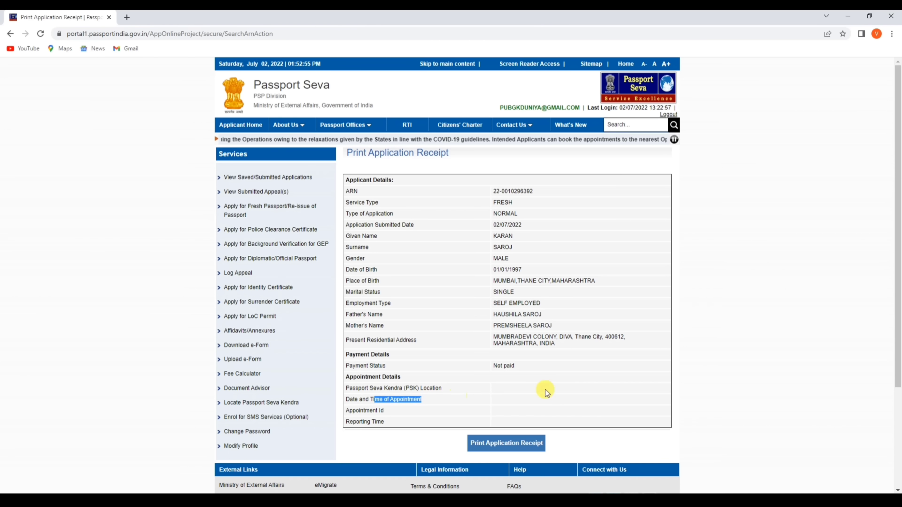
click(555, 397)
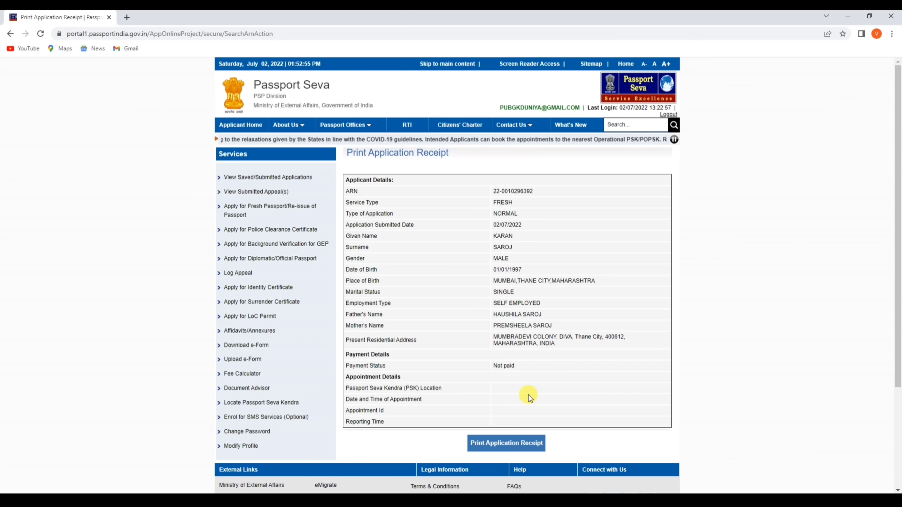
click(500, 449)
click(496, 123)
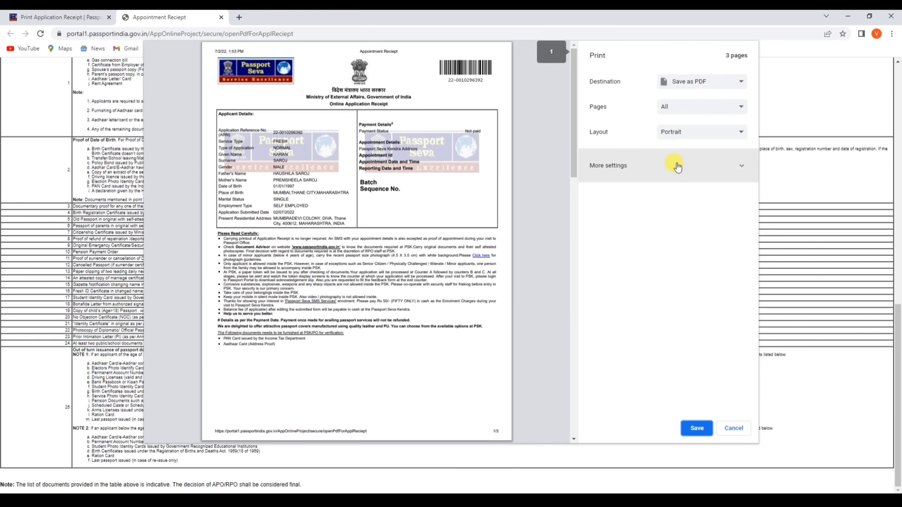